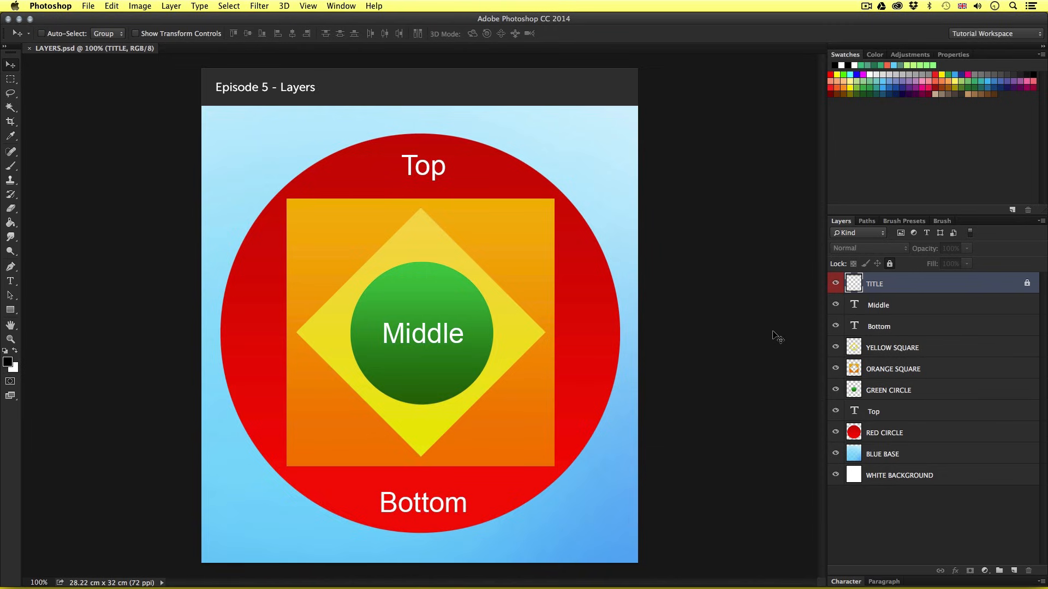
# Step: Check the list of available panels to see that the Layers panel is enabled
pyautogui.click(340, 6)
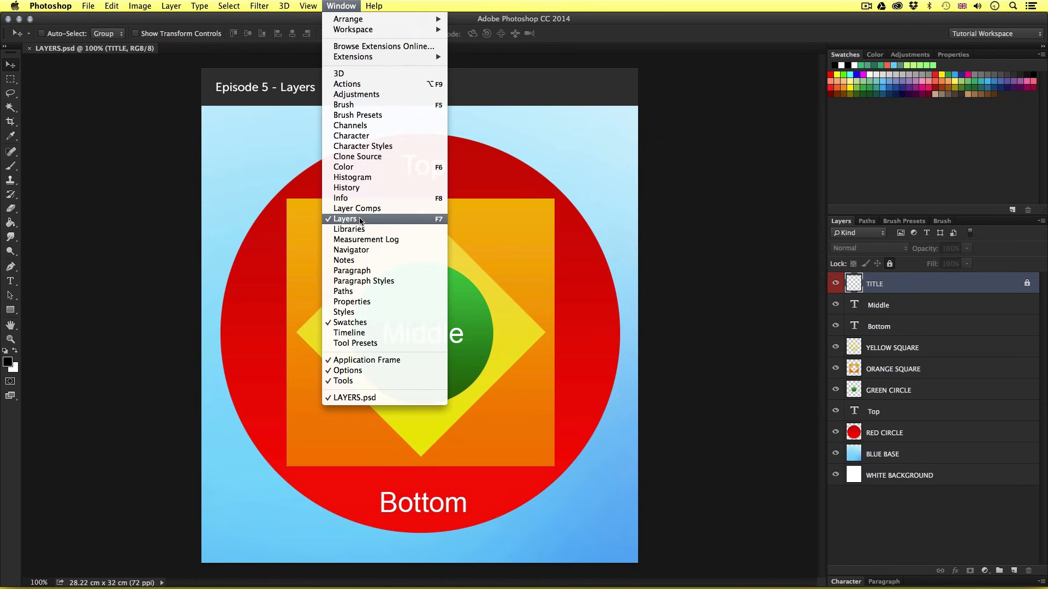
pyautogui.click(740, 225)
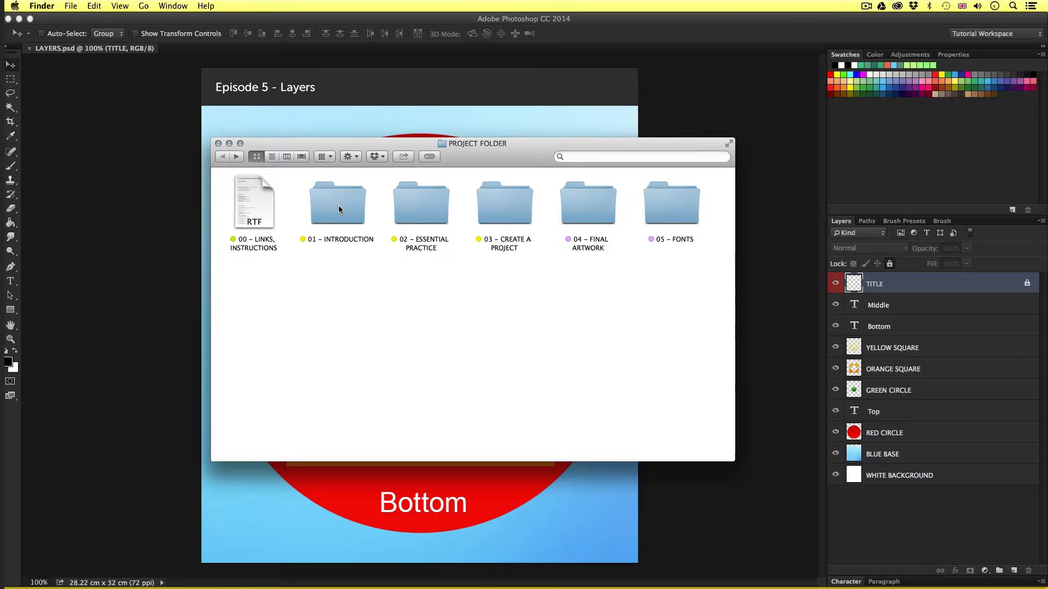
# Step: Open LAYERS.psd from the 05 - LAYERS folder inside the 01 - INTRODUCTION project folder
pyautogui.doubleClick(339, 205)
pyautogui.doubleClick(463, 190)
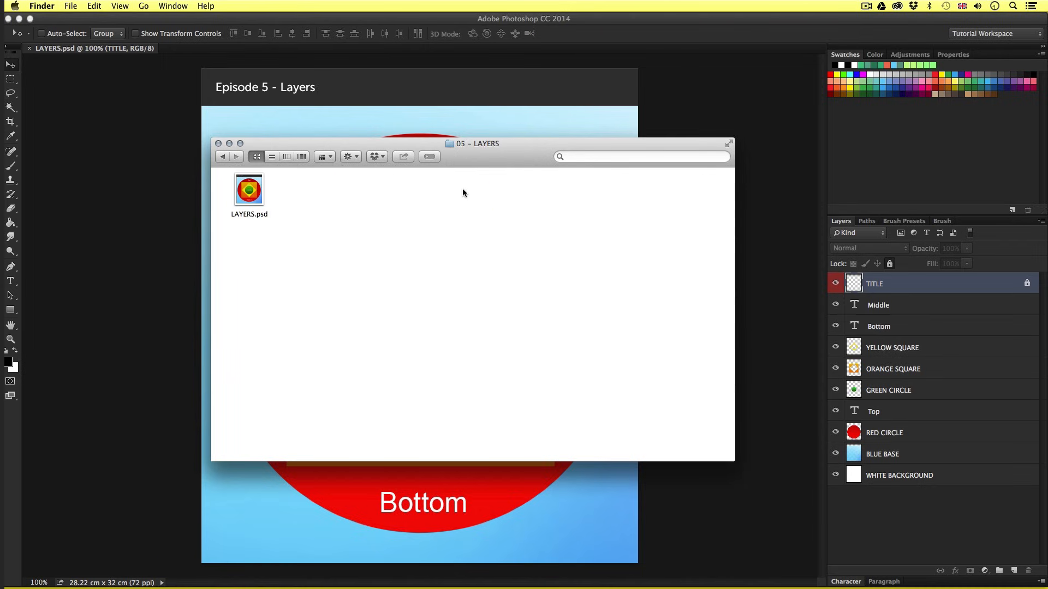
pyautogui.doubleClick(250, 190)
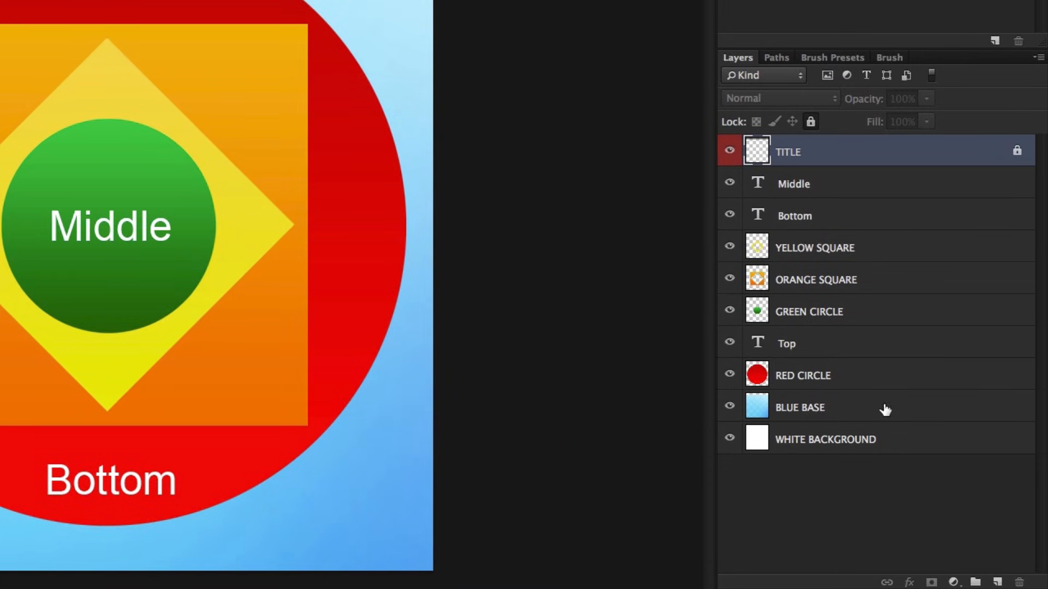
# Step: Examine the layer stacking order by selecting the layers from YELLOW SQUARE to BLUE BASE, the Middle text layer, and BLUE BASE again
pyautogui.click(885, 252)
pyautogui.click(879, 289)
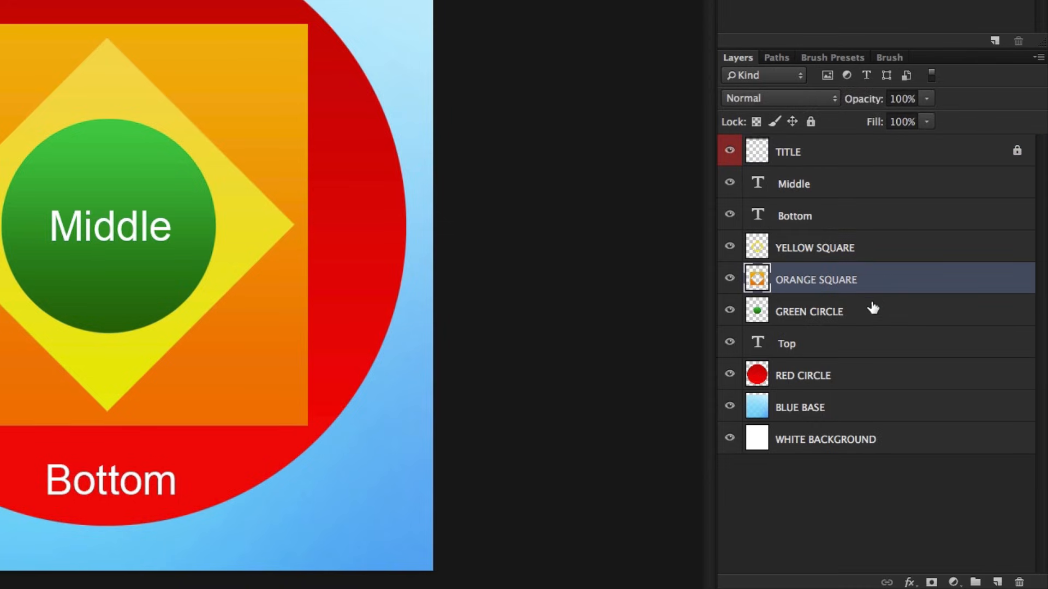
pyautogui.click(873, 309)
pyautogui.click(868, 348)
pyautogui.click(868, 377)
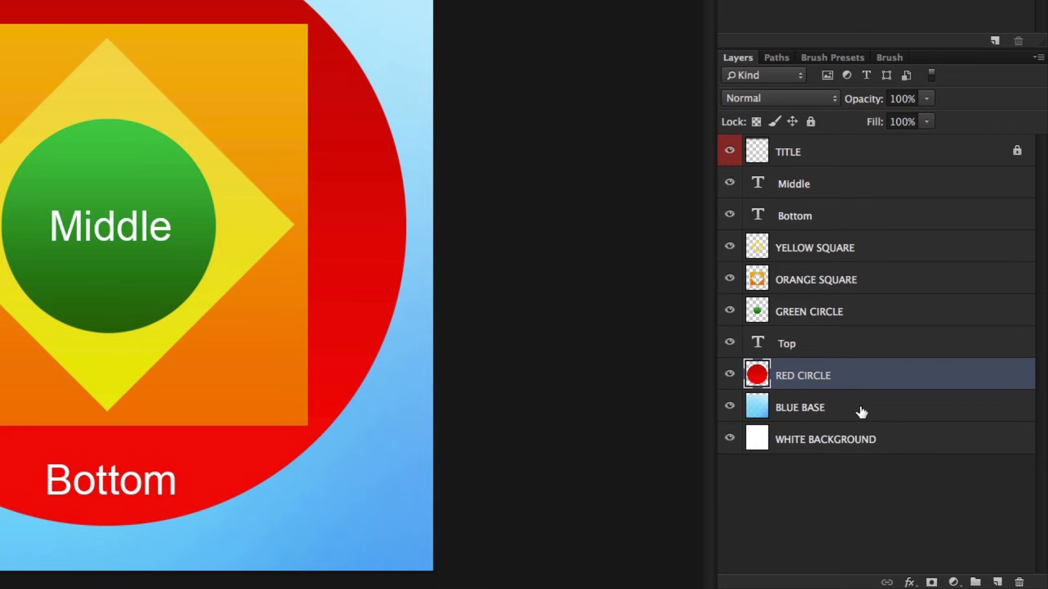
pyautogui.click(861, 412)
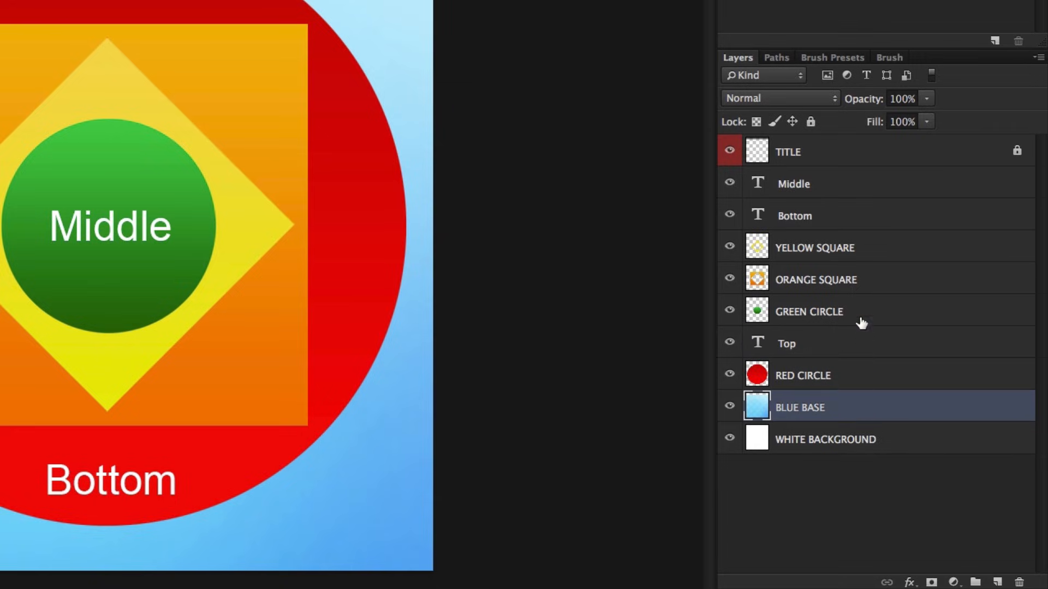
pyautogui.click(861, 189)
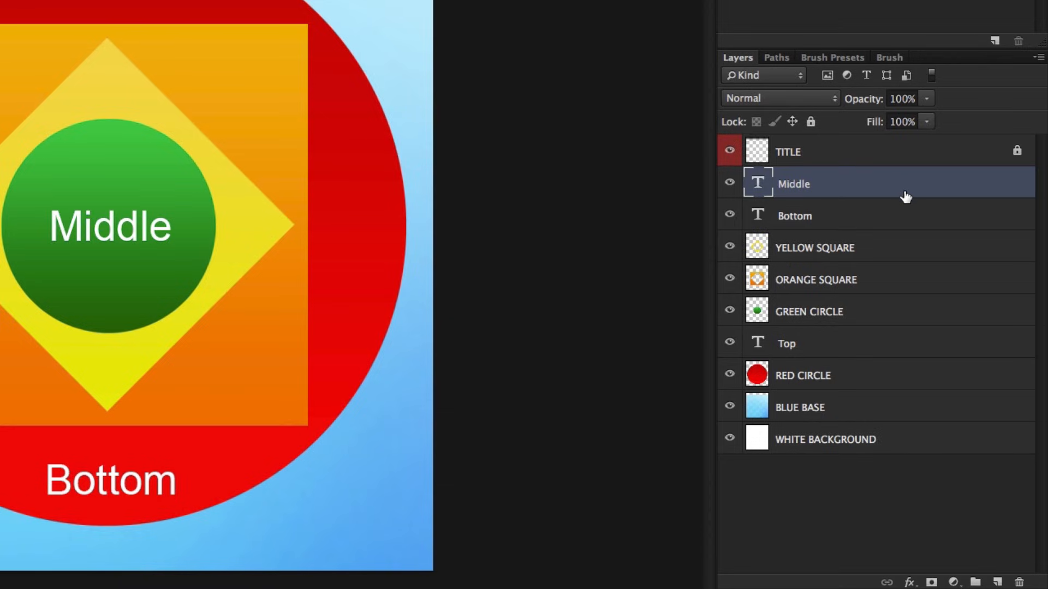
pyautogui.click(900, 410)
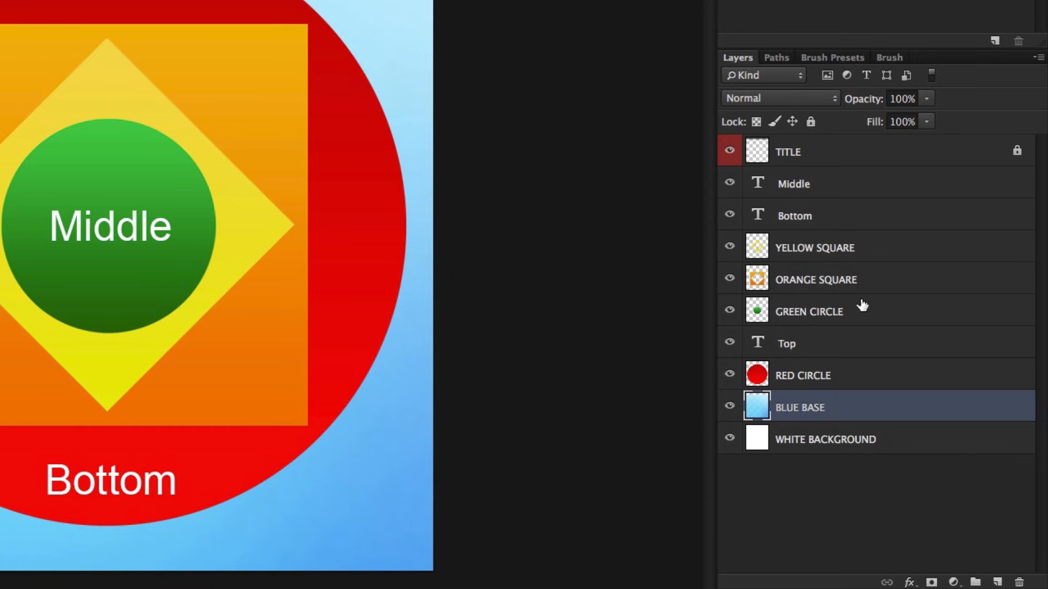
# Step: Compare the thumbnails of the YELLOW SQUARE, ORANGE SQUARE and GREEN CIRCLE image layers with those of the Middle, Bottom and Top text layers
pyautogui.click(811, 250)
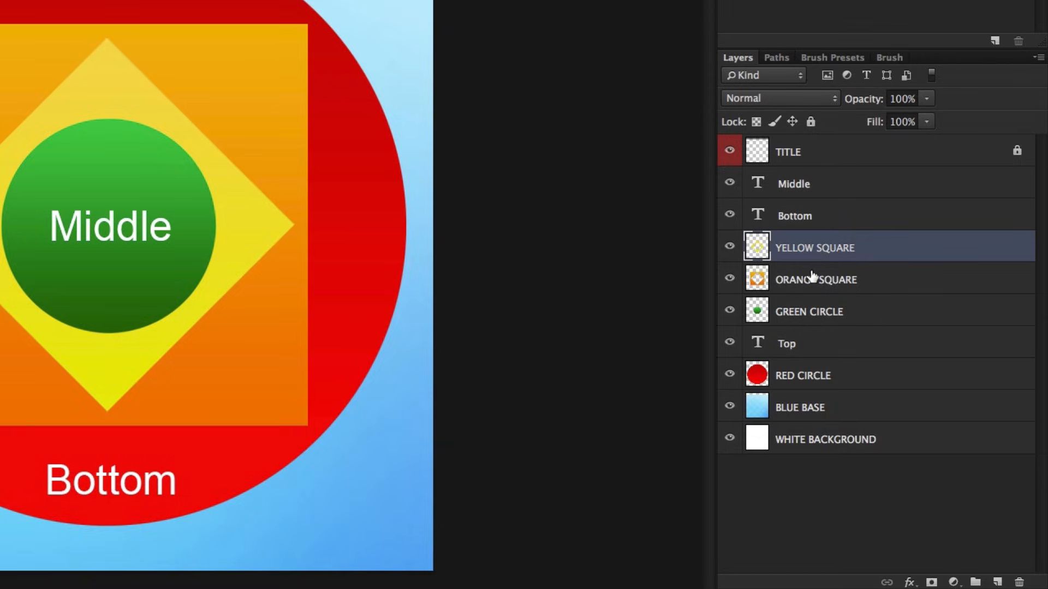
pyautogui.click(813, 277)
pyautogui.click(813, 310)
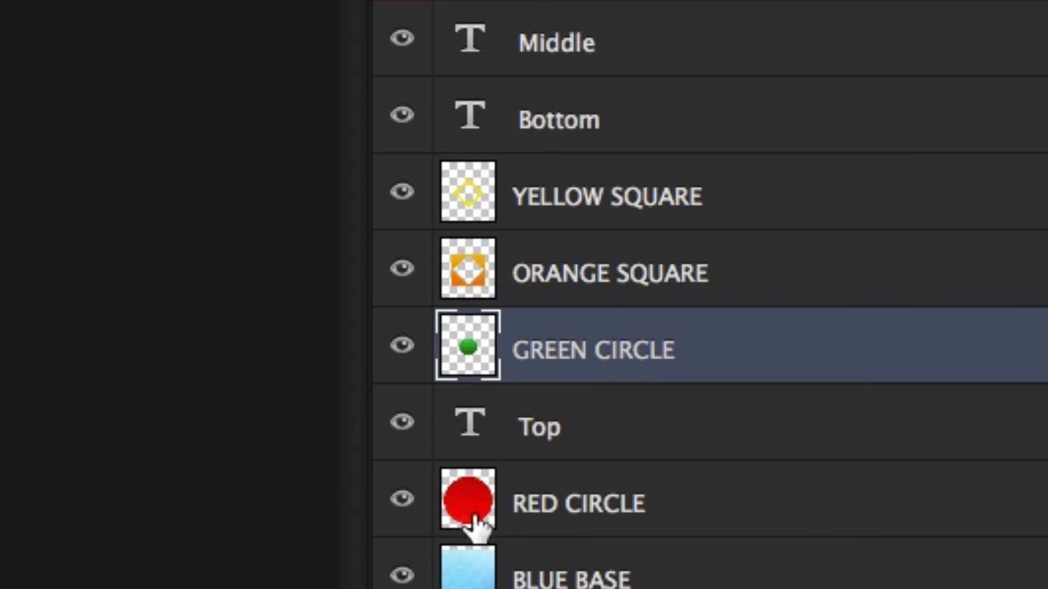
pyautogui.click(580, 63)
pyautogui.click(575, 124)
pyautogui.click(561, 423)
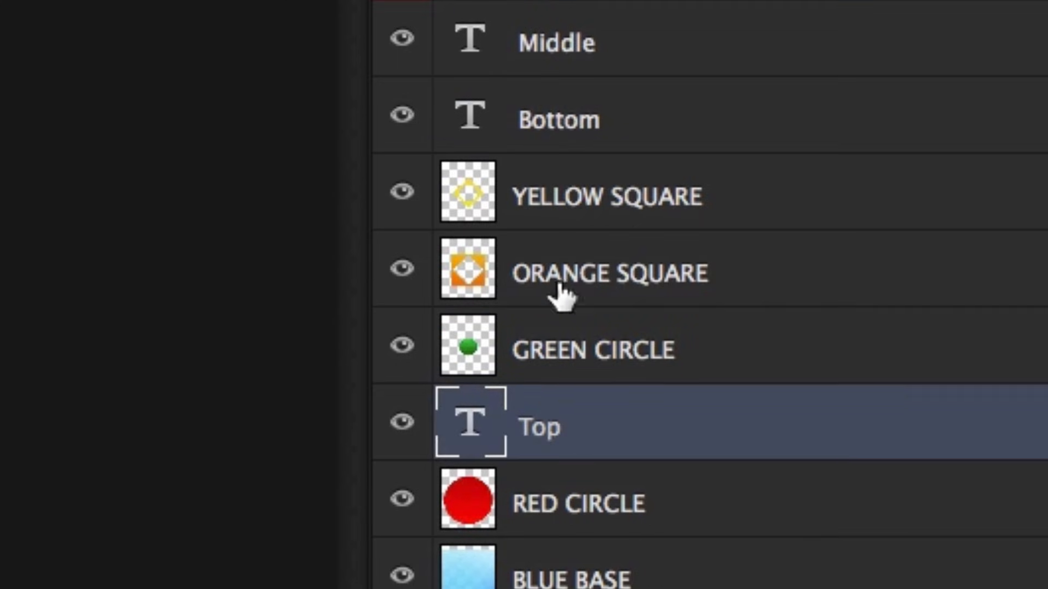
pyautogui.click(468, 118)
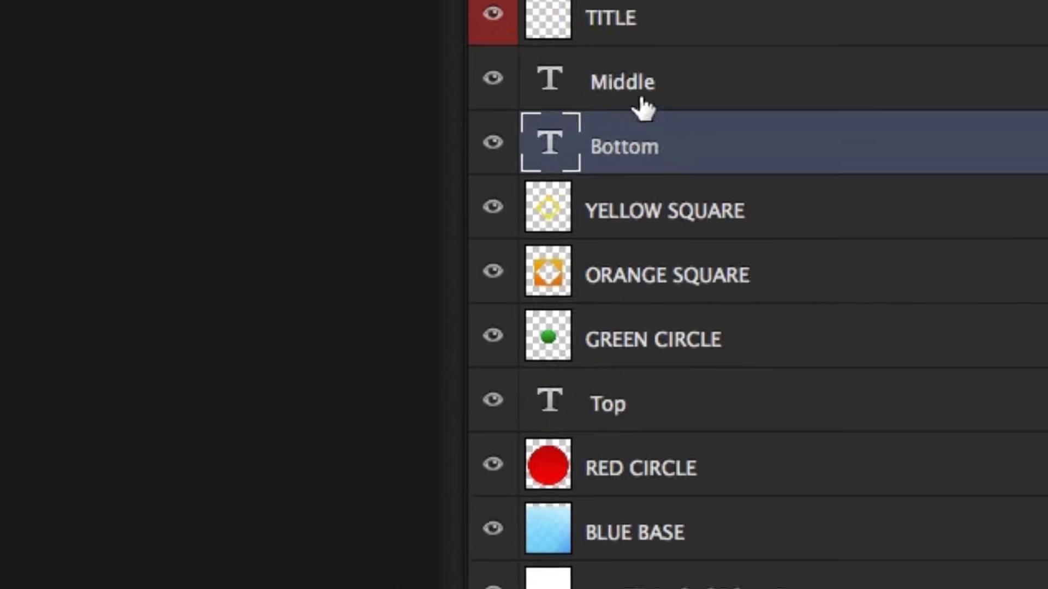
pyautogui.click(576, 49)
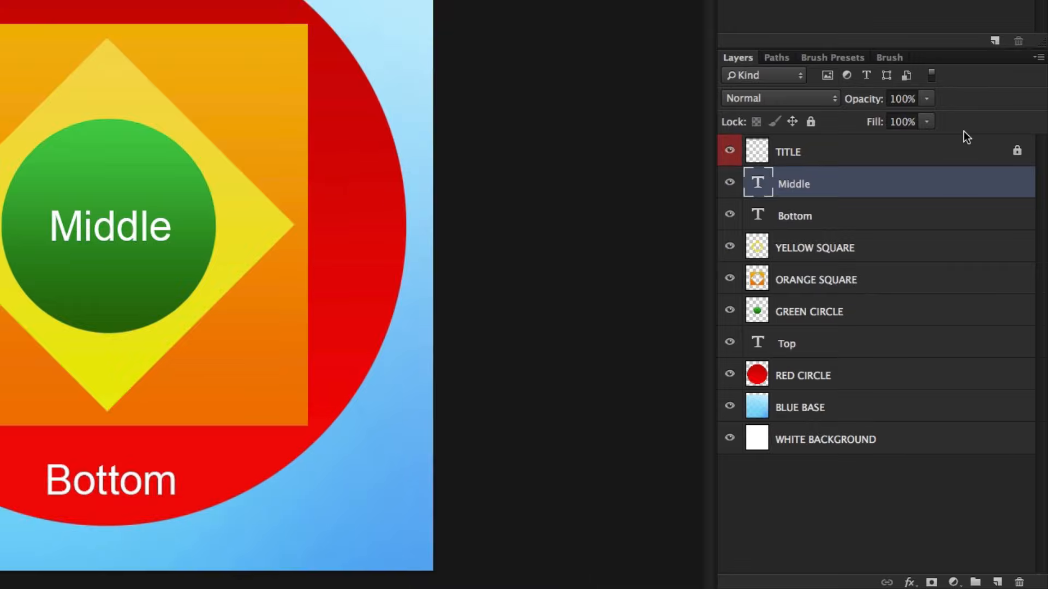
# Step: Filter the layer list to type layers, add pixel layers to the filter, and switch layer filtering off
pyautogui.click(865, 76)
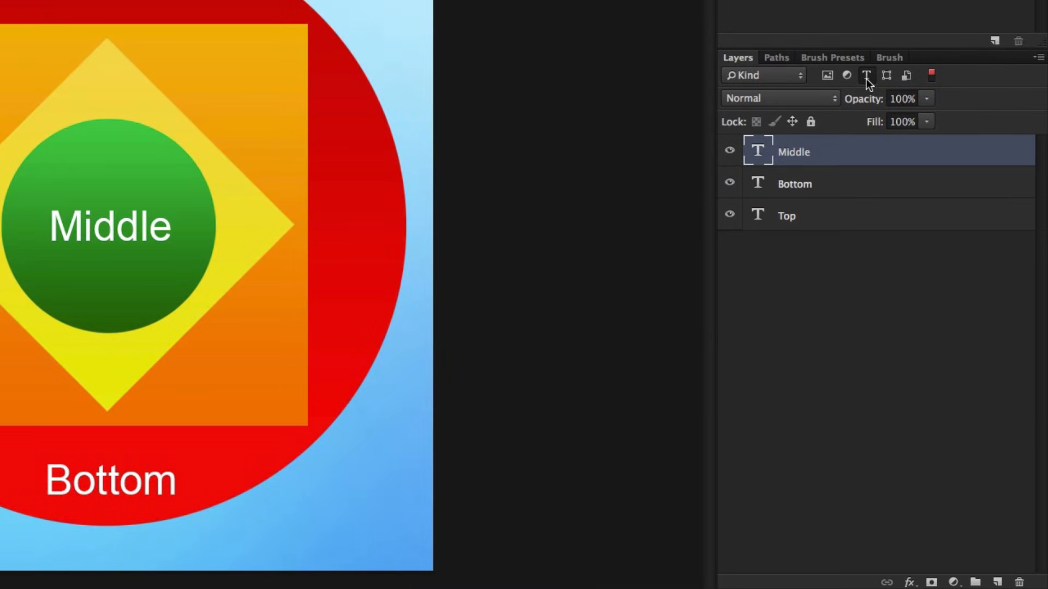
pyautogui.click(827, 76)
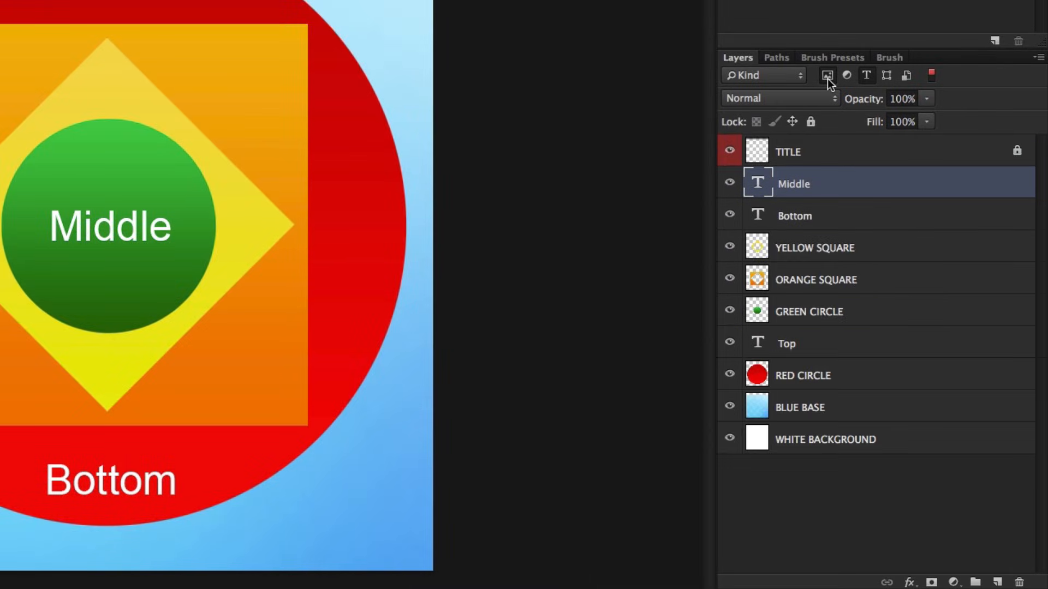
pyautogui.click(932, 75)
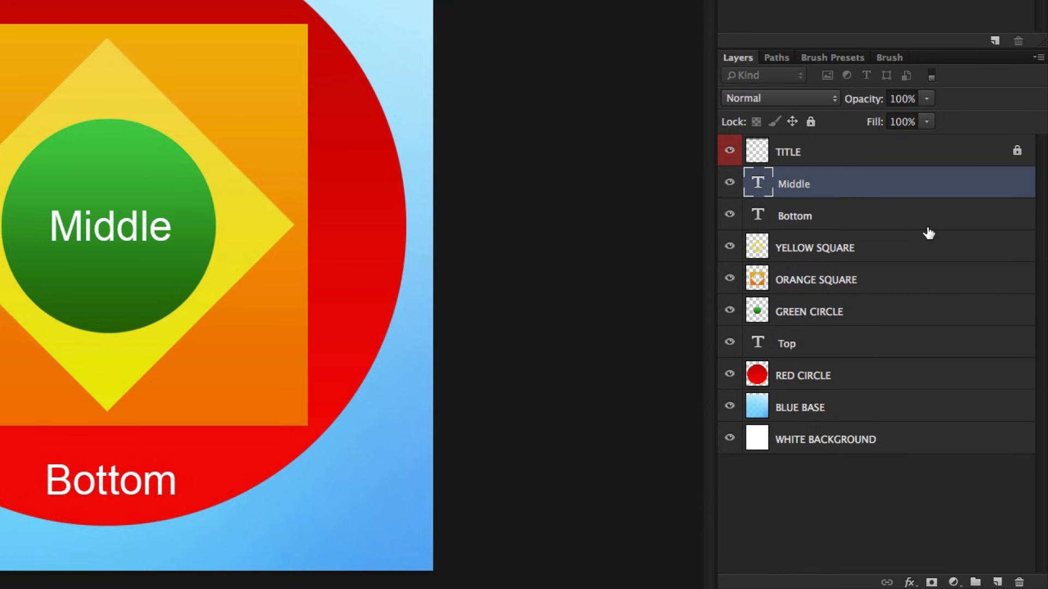
# Step: Step through the layers one at a time from Bottom down to BLUE BASE and back up to YELLOW SQUARE
pyautogui.click(906, 214)
pyautogui.click(906, 251)
pyautogui.click(906, 291)
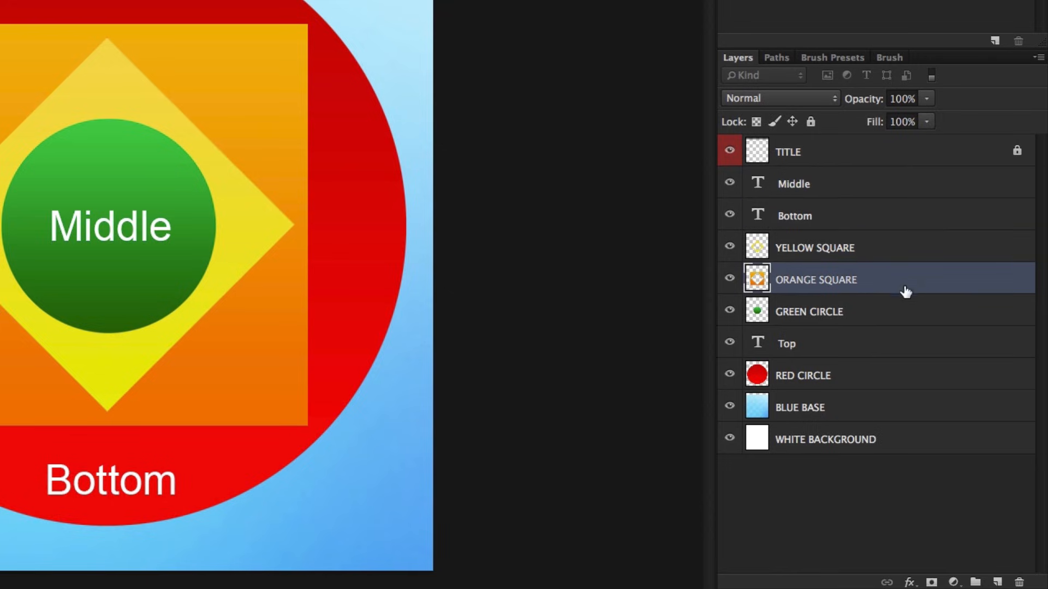
pyautogui.click(903, 318)
pyautogui.click(903, 352)
pyautogui.click(903, 382)
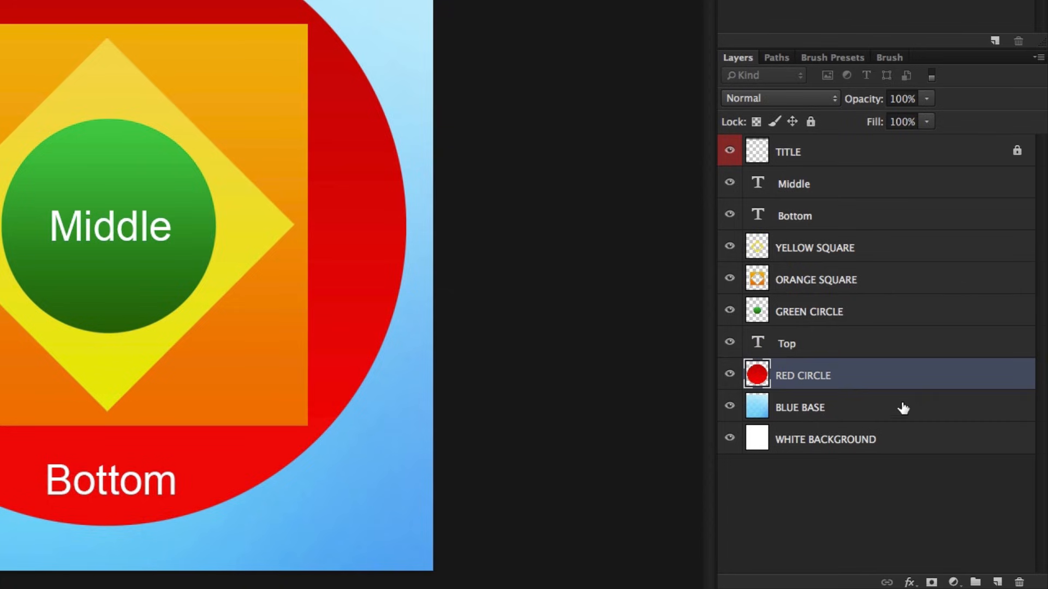
pyautogui.click(901, 411)
pyautogui.click(908, 381)
pyautogui.click(907, 350)
pyautogui.click(908, 314)
pyautogui.click(908, 285)
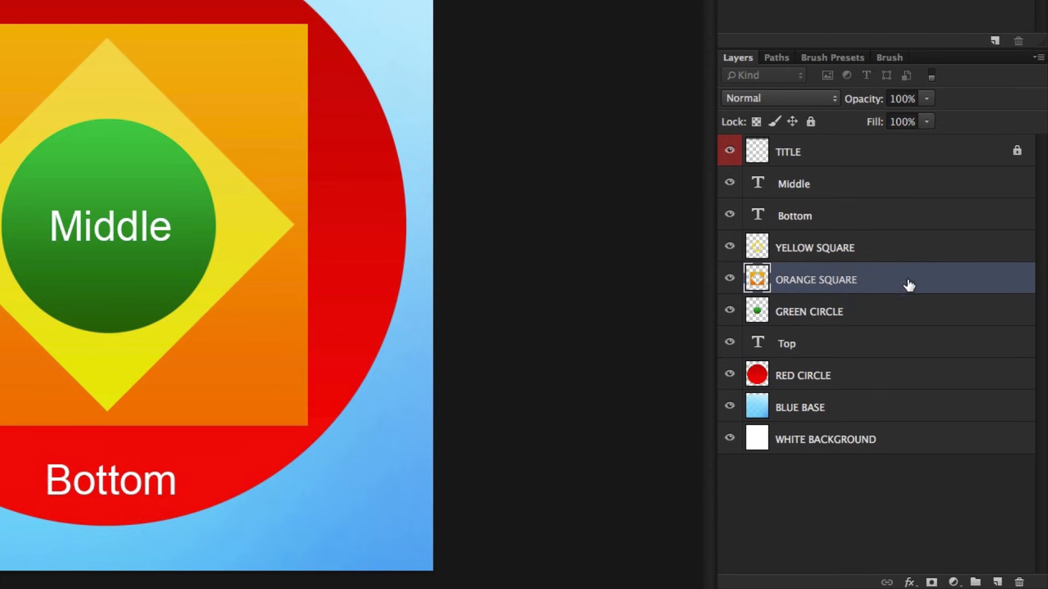
pyautogui.click(905, 253)
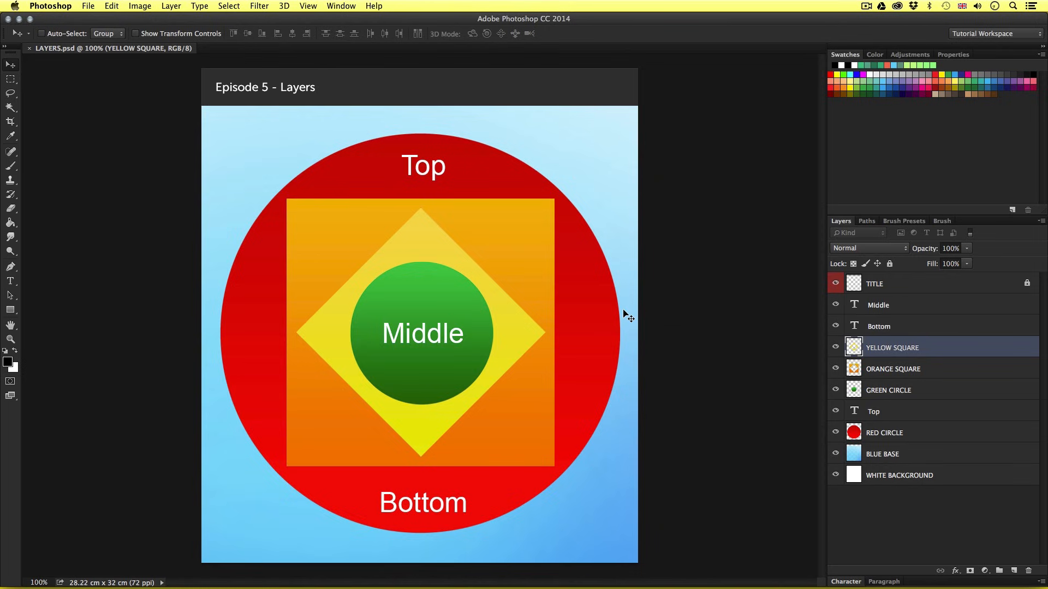
# Step: Move the RED CIRCLE layer toward the right edge of the canvas and undo the move
pyautogui.click(908, 440)
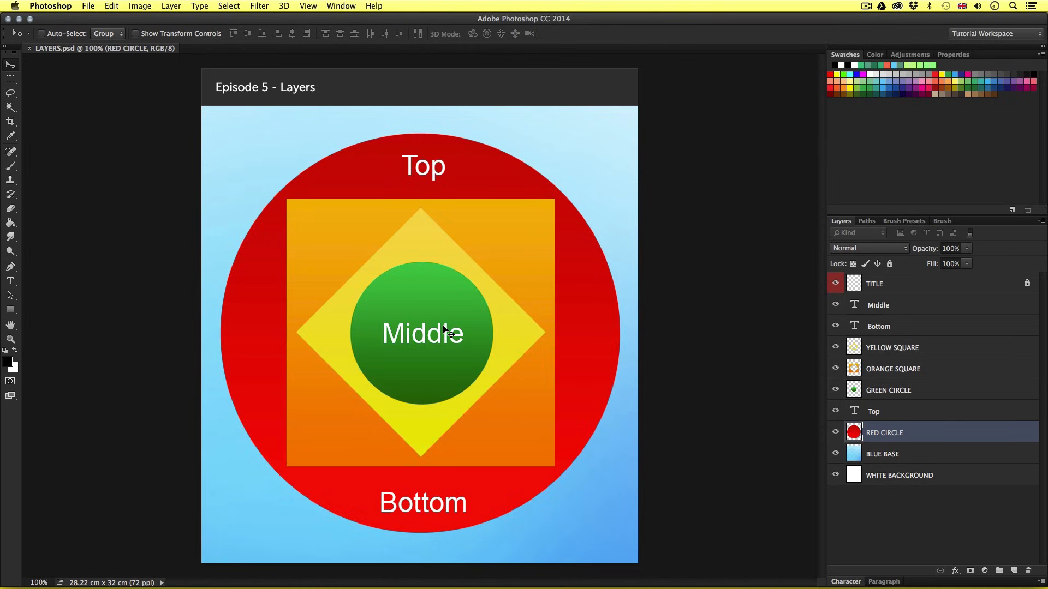
pyautogui.moveTo(461, 285); pyautogui.dragTo(489, 304)
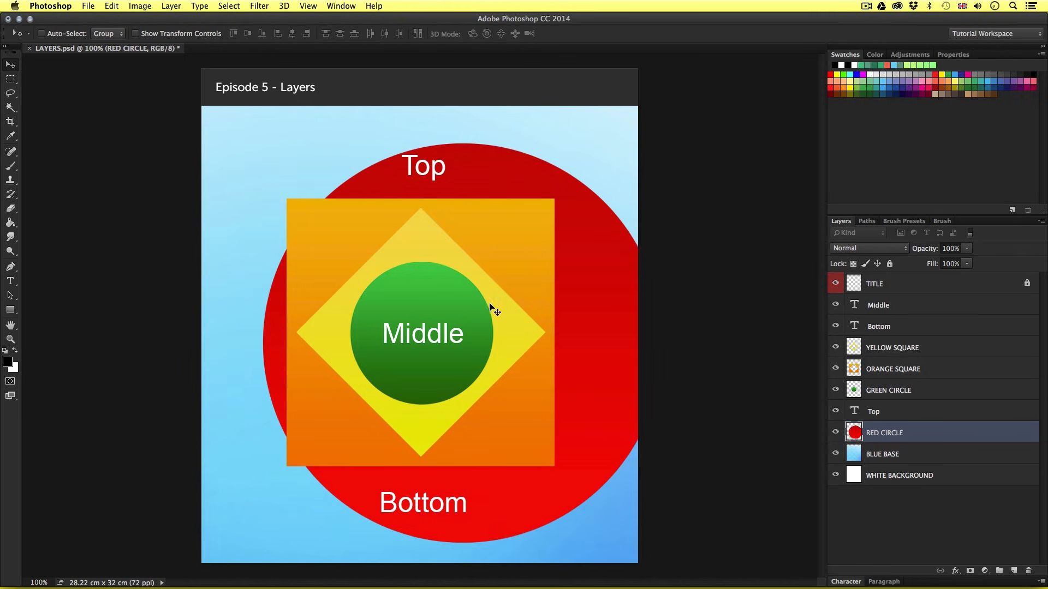
pyautogui.click(113, 6)
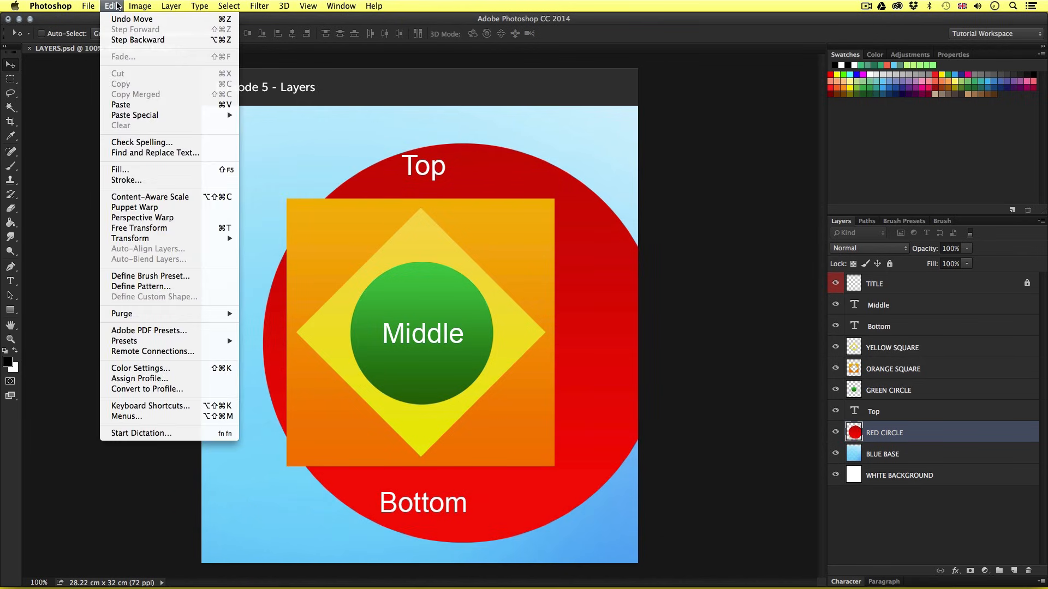
pyautogui.click(121, 19)
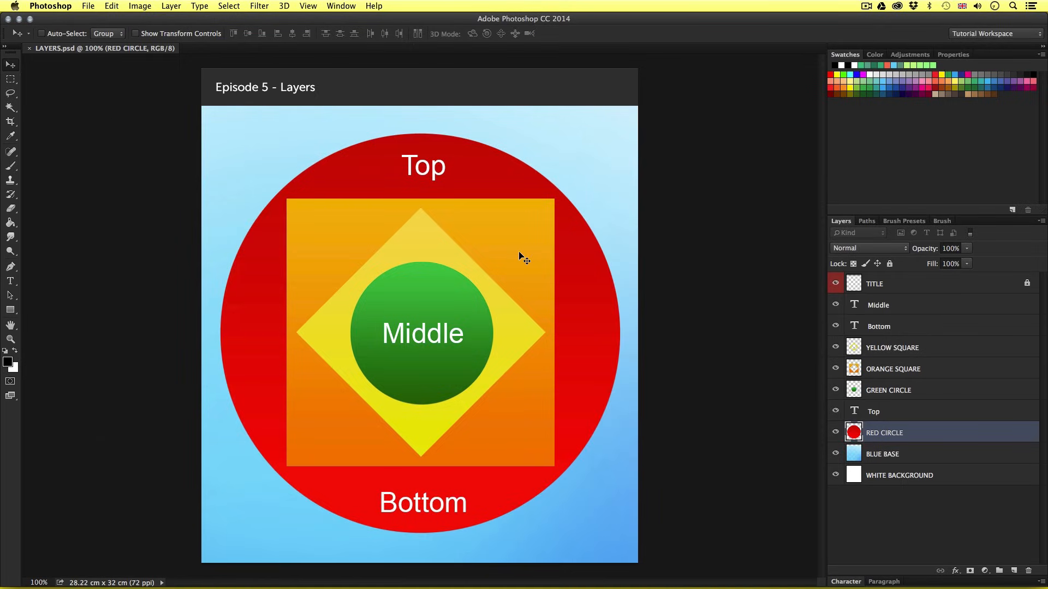
# Step: Move the Middle text layer to the upper-right area of the artwork, beside the word Top, and undo the move
pyautogui.click(913, 305)
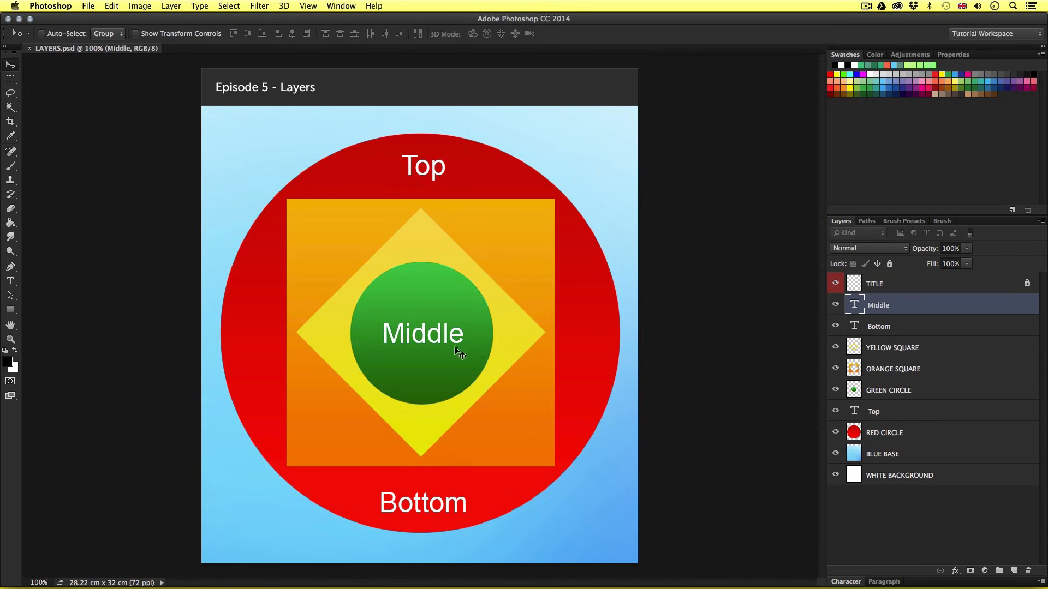
pyautogui.moveTo(458, 349); pyautogui.dragTo(597, 164)
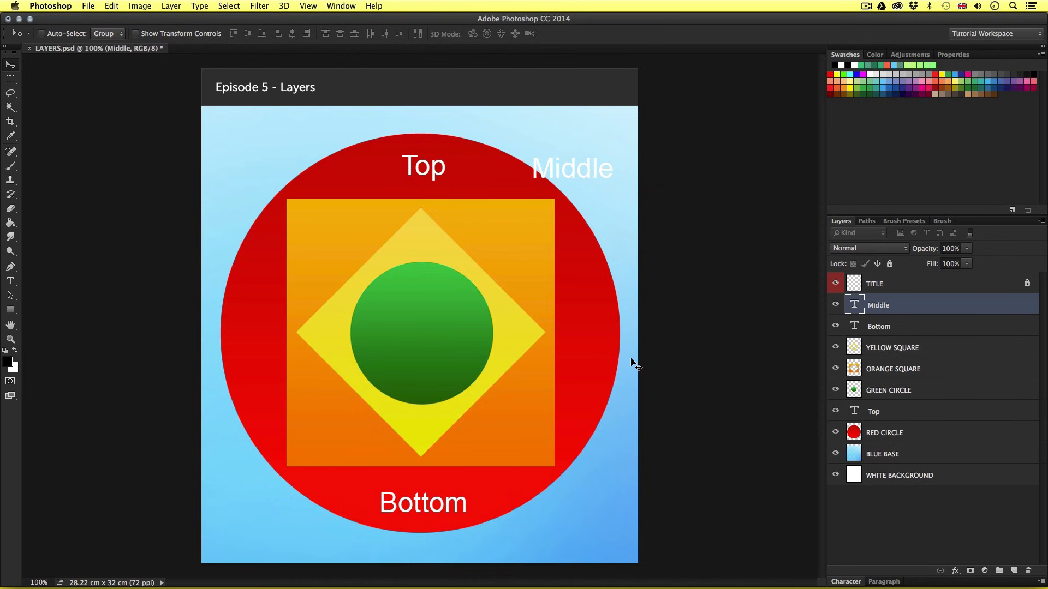
pyautogui.click(114, 8)
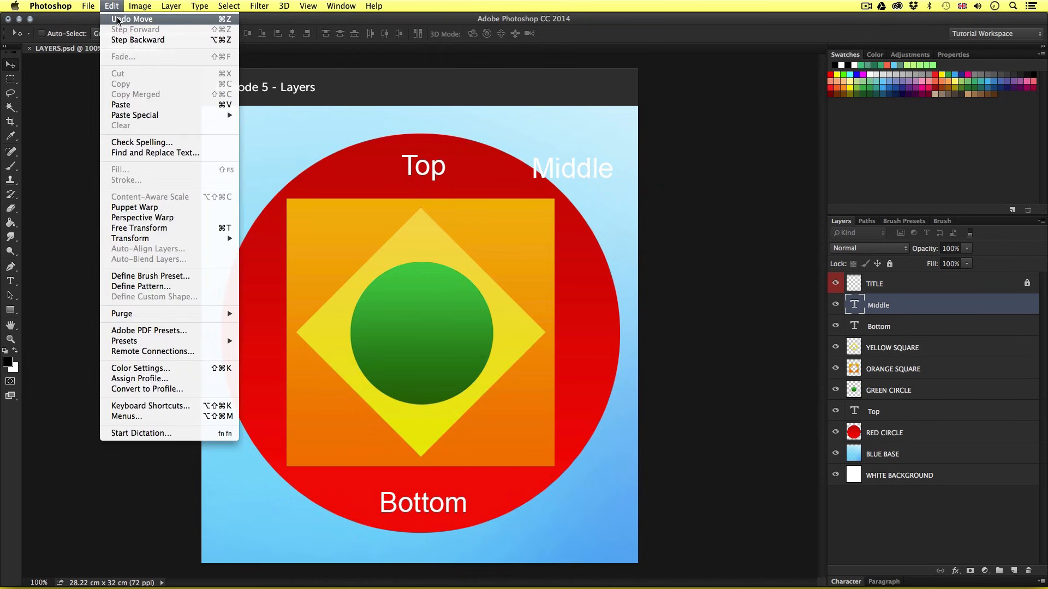
pyautogui.click(118, 20)
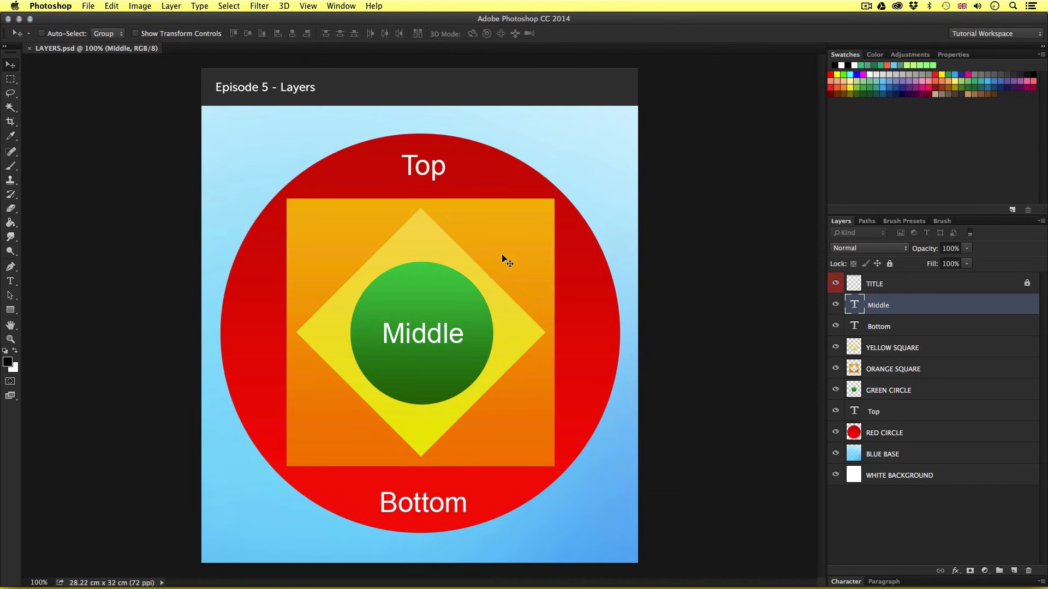
# Step: Move the ORANGE SQUARE layer about 3.1 cm right and 1.7 cm down beneath the yellow square, and undo the move
pyautogui.click(939, 391)
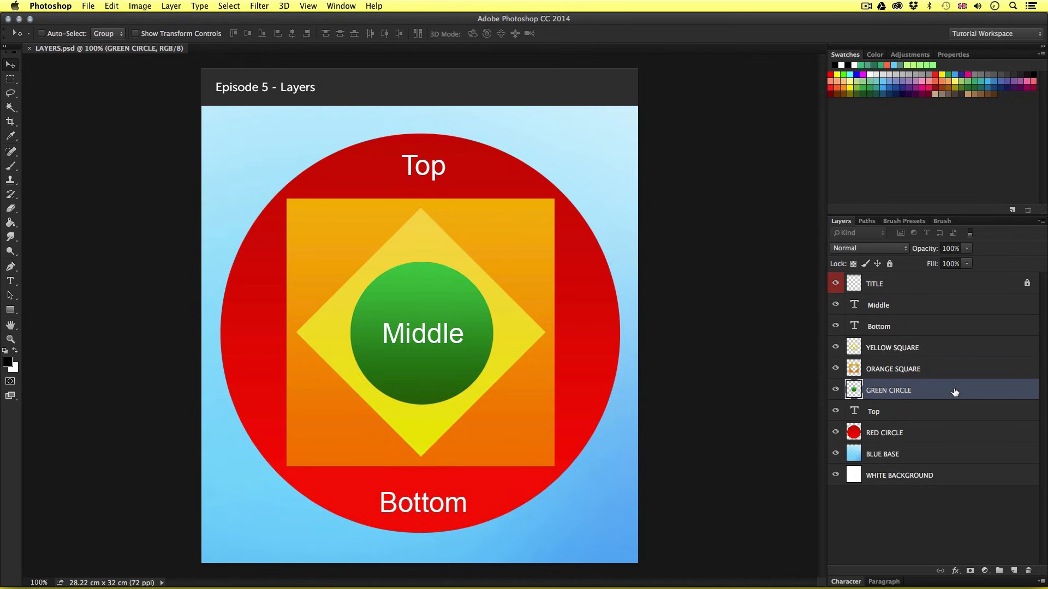
pyautogui.click(945, 369)
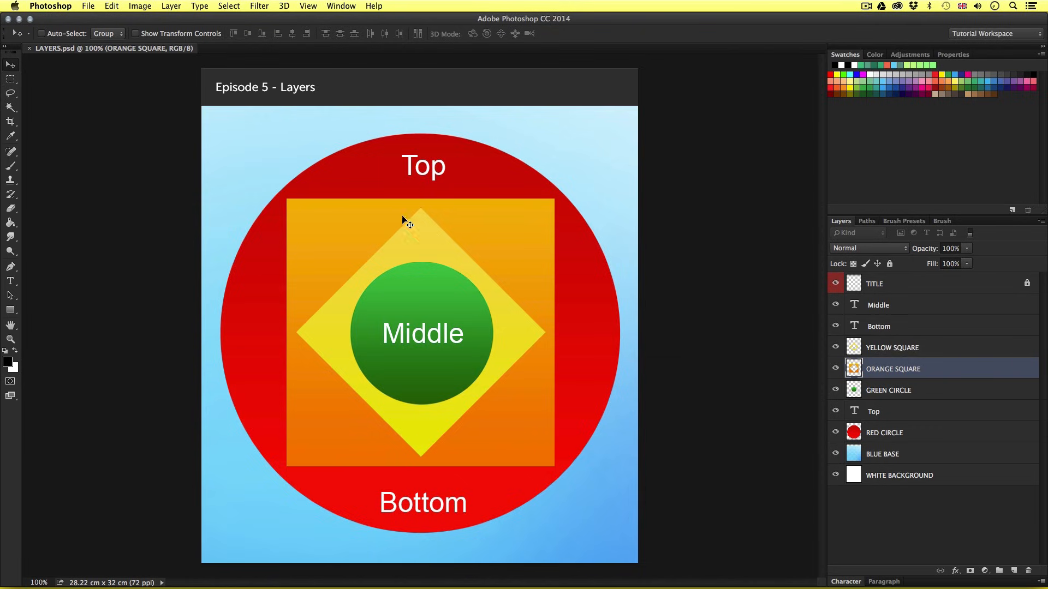
pyautogui.moveTo(519, 267); pyautogui.dragTo(510, 208)
pyautogui.moveTo(510, 277); pyautogui.dragTo(563, 310)
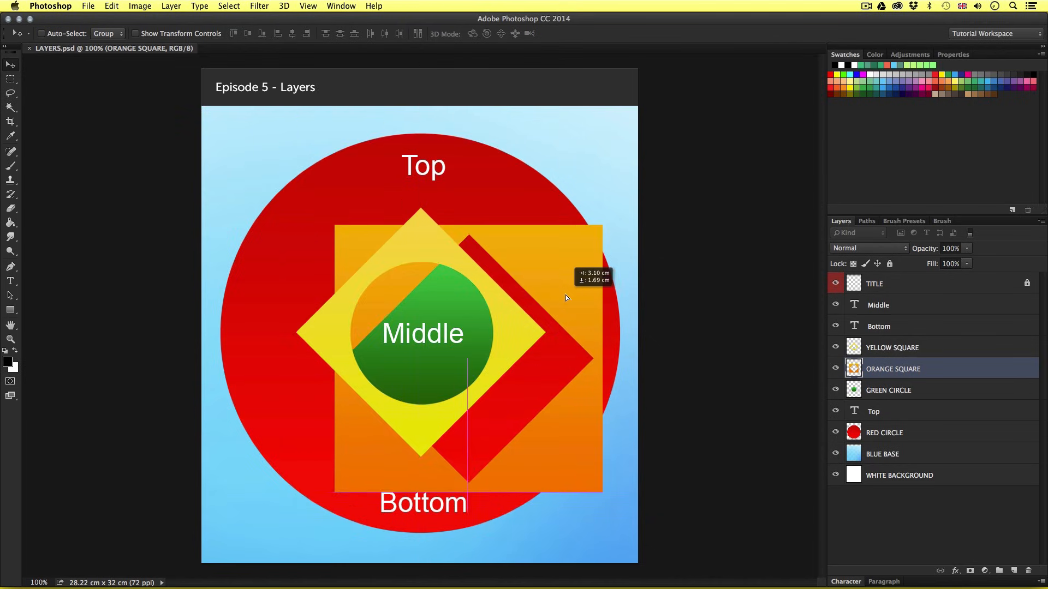
pyautogui.click(112, 6)
pyautogui.click(126, 13)
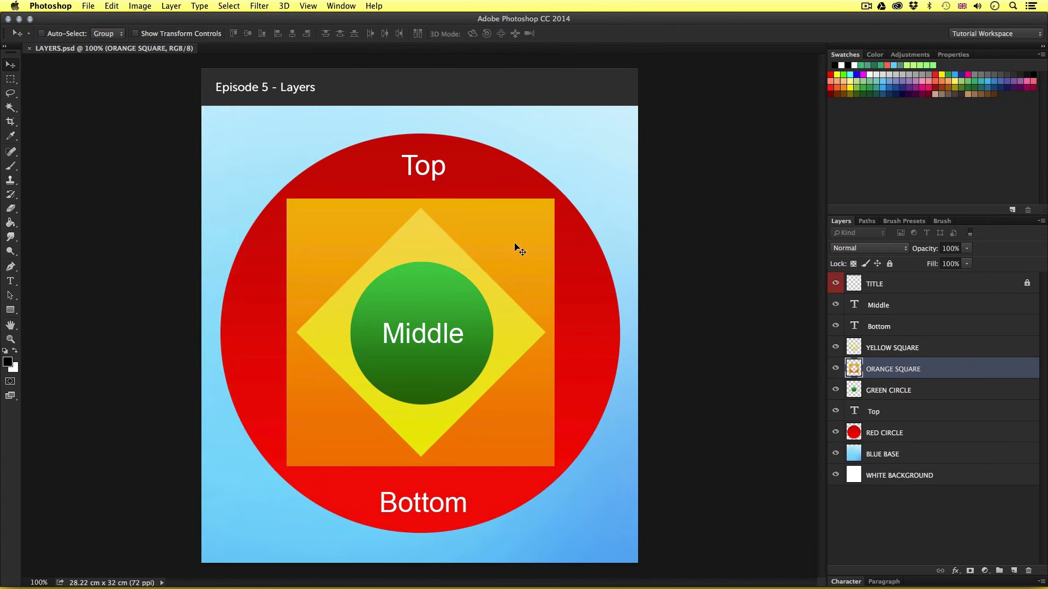
# Step: Move the GREEN CIRCLE layer slightly right and down inside the yellow square, and undo the move
pyautogui.click(944, 396)
pyautogui.moveTo(480, 312); pyautogui.dragTo(506, 326)
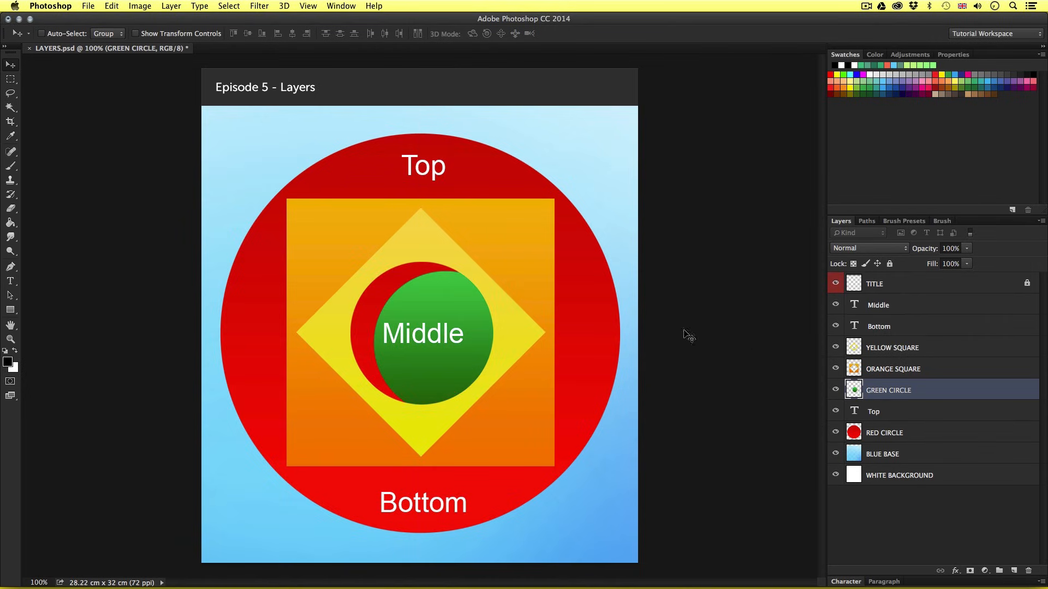
pyautogui.click(114, 5)
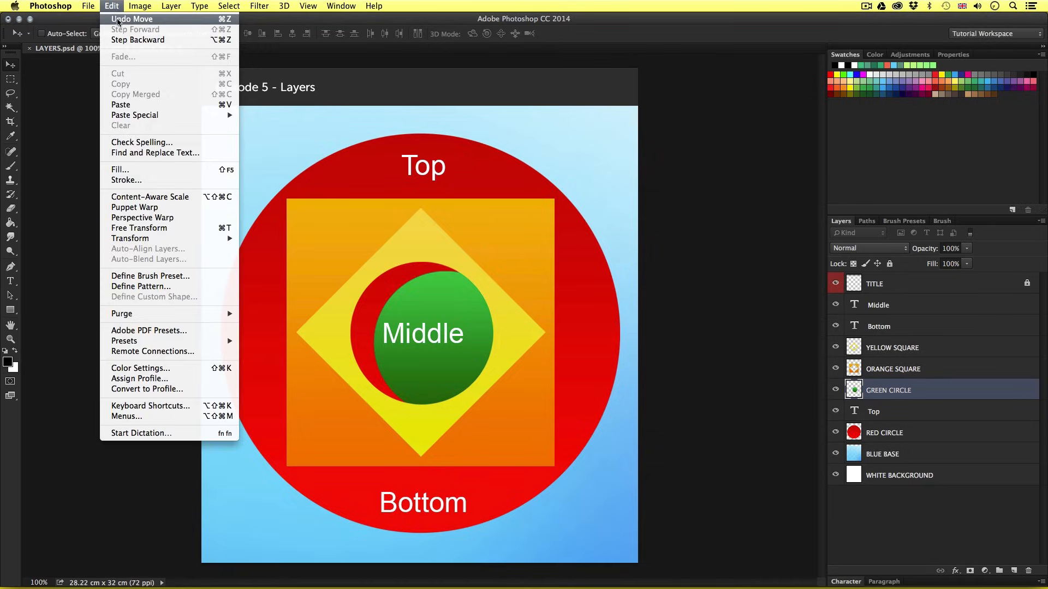
pyautogui.click(117, 21)
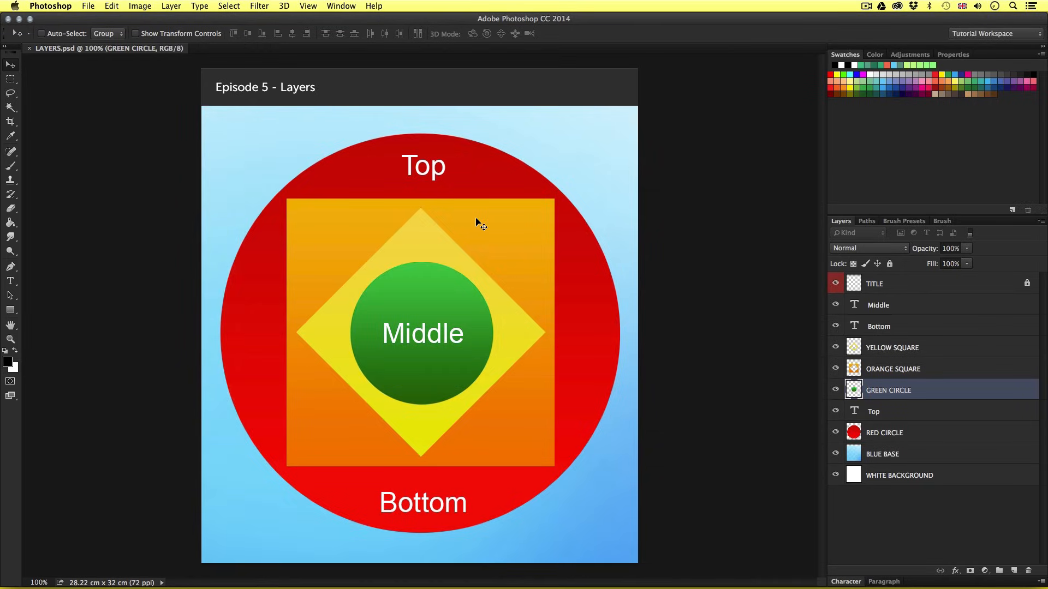
# Step: Move the Top text layer straight down to the centre of the artwork, behind the shapes, and undo the move
pyautogui.click(910, 418)
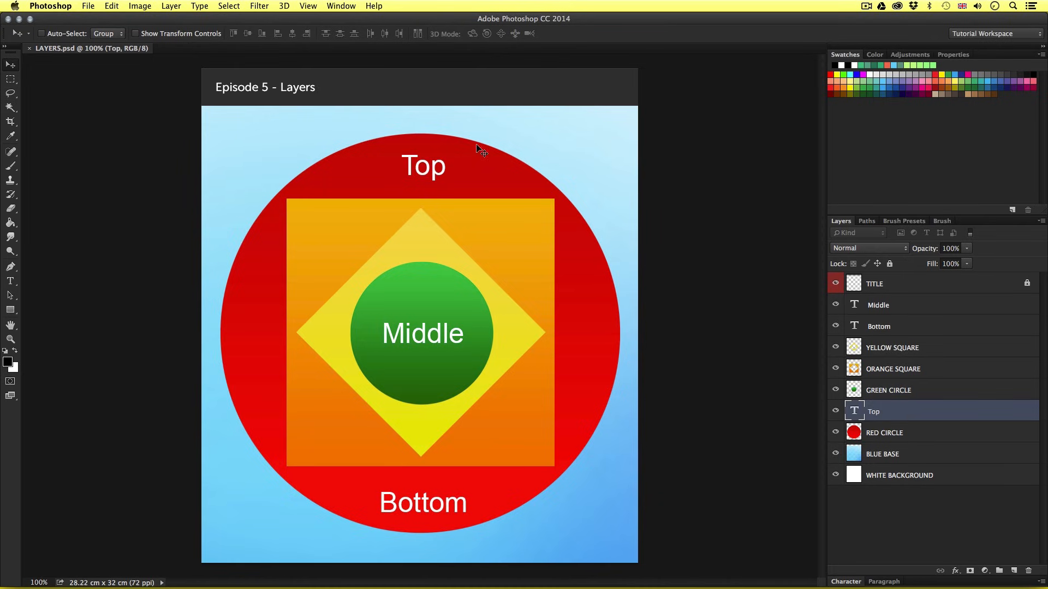
pyautogui.moveTo(477, 146); pyautogui.dragTo(472, 325)
pyautogui.click(112, 7)
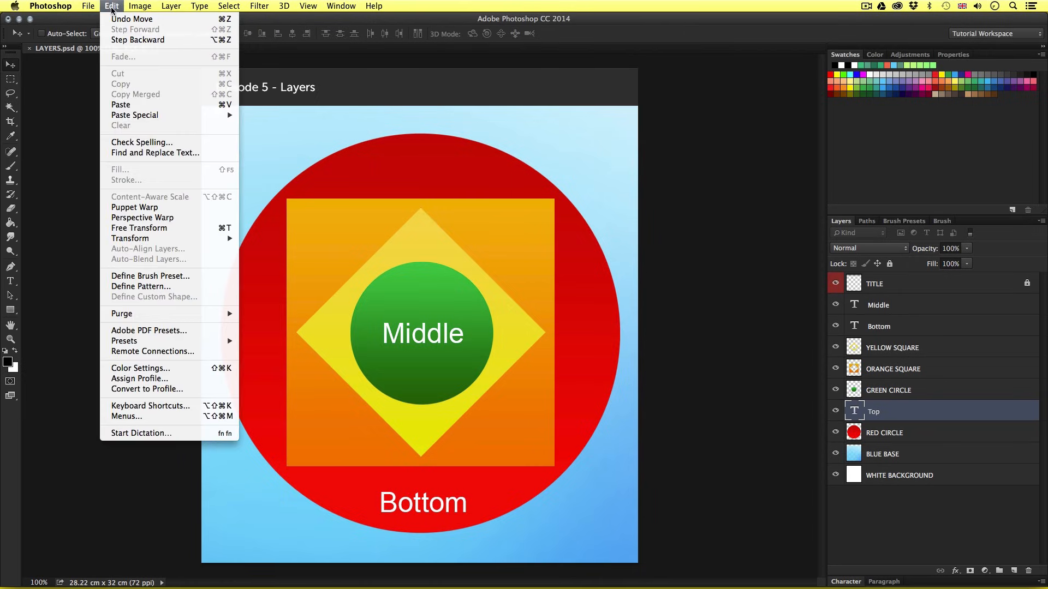
pyautogui.click(118, 19)
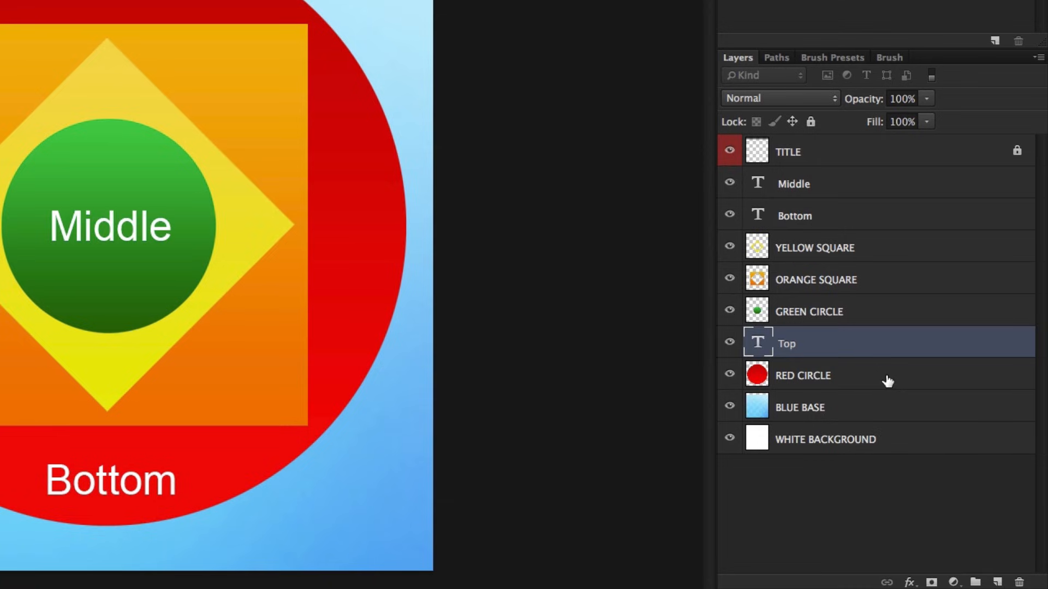
# Step: Restack the RED CIRCLE layer above ORANGE SQUARE, further up above Bottom, and back down between Top and BLUE BASE
pyautogui.click(867, 377)
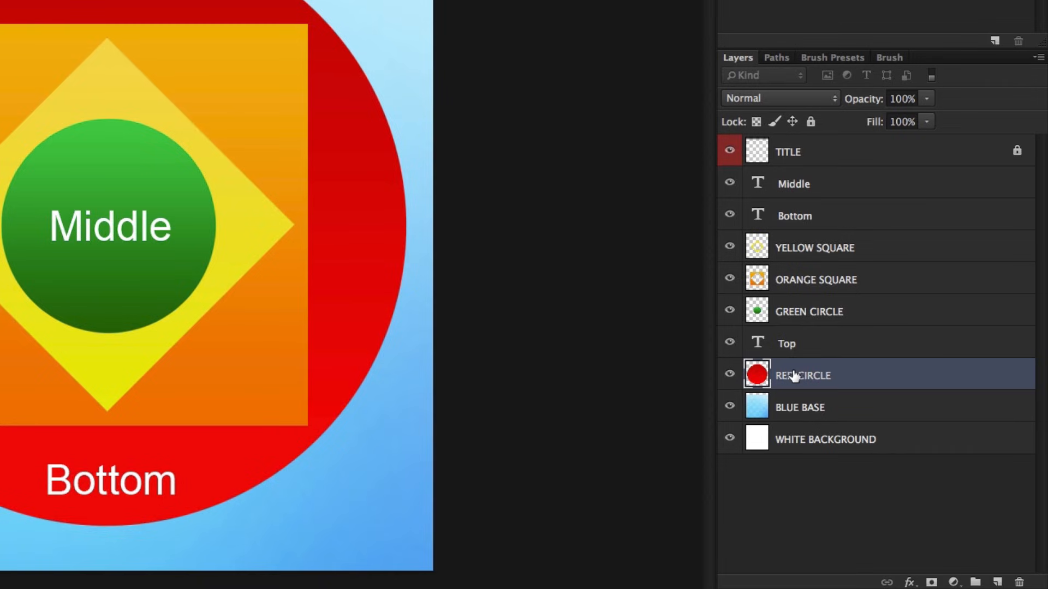
pyautogui.moveTo(865, 372); pyautogui.dragTo(870, 293)
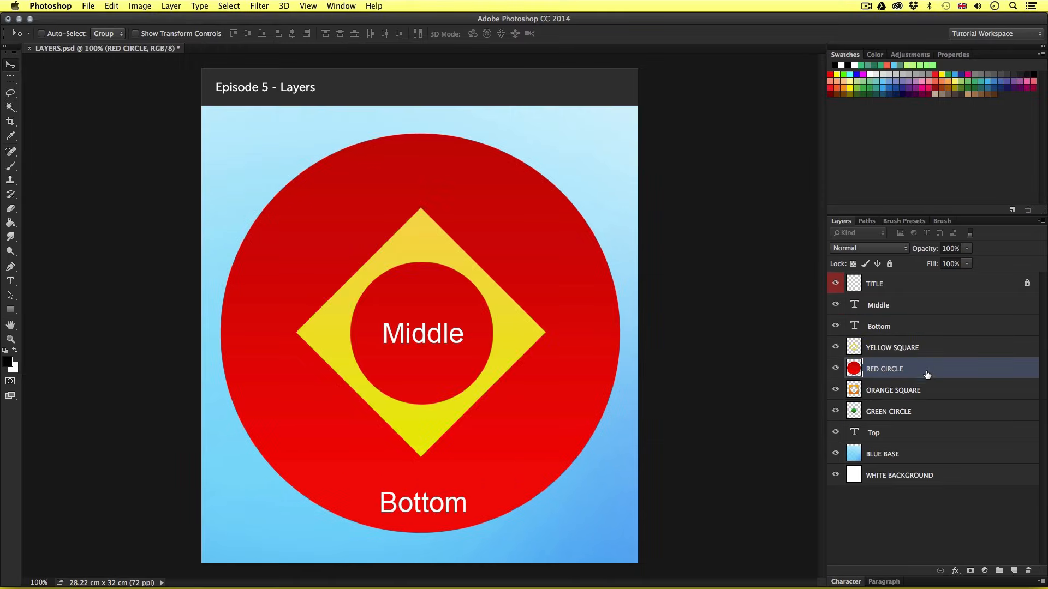
pyautogui.moveTo(927, 374); pyautogui.dragTo(917, 306)
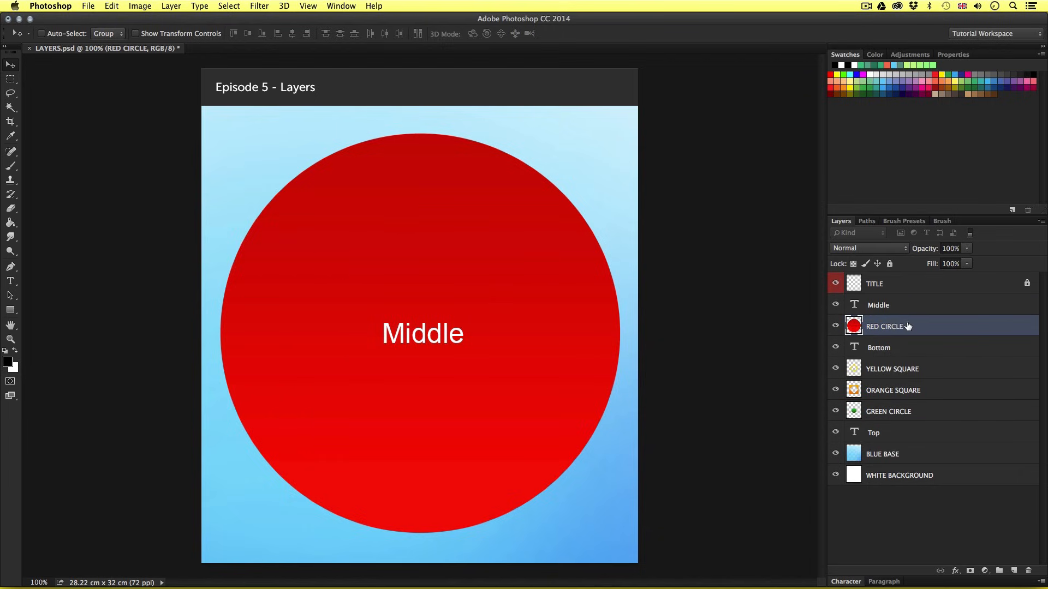
pyautogui.moveTo(920, 327); pyautogui.dragTo(923, 441)
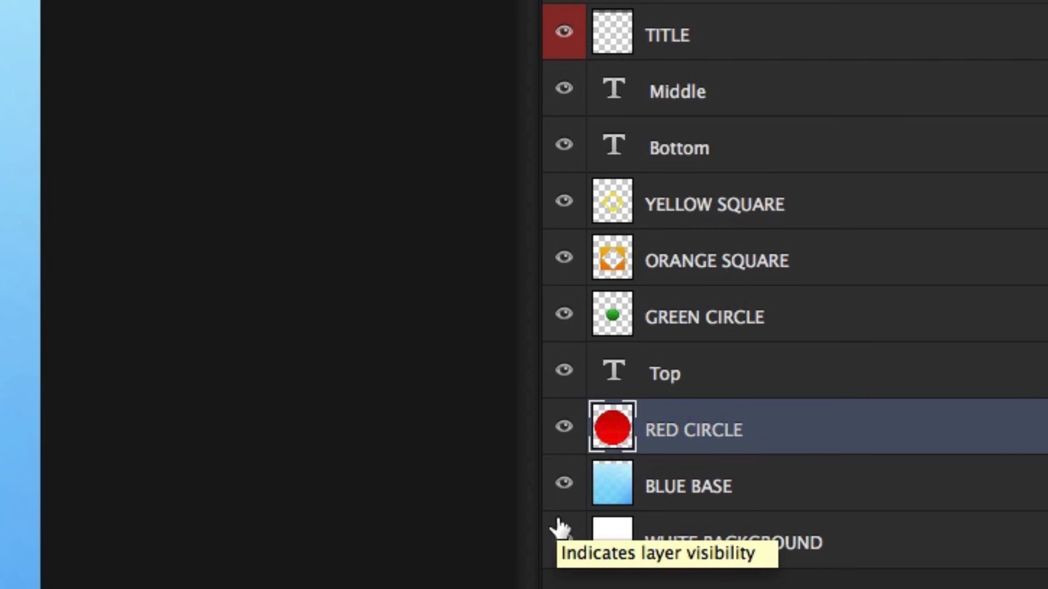
# Step: Select the GREEN CIRCLE layer, hide it, and make it visible again
pyautogui.click(610, 308)
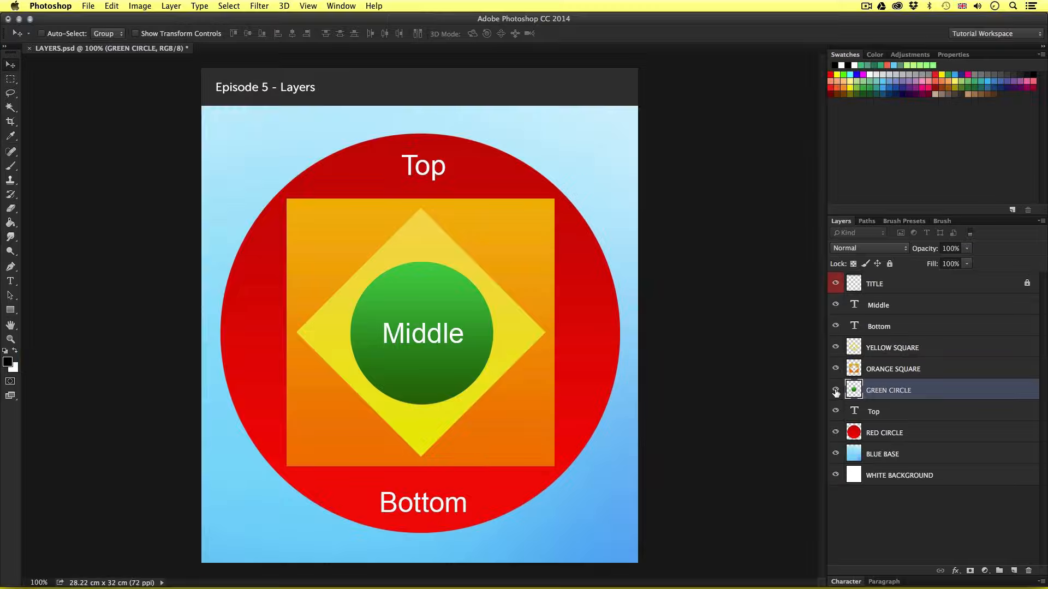
pyautogui.click(648, 337)
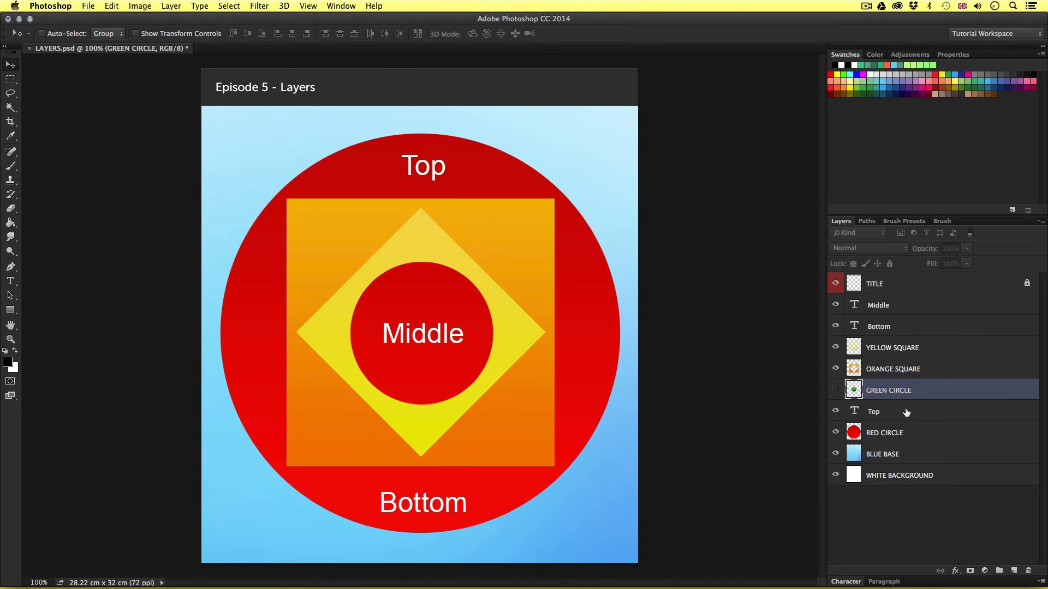
pyautogui.click(835, 391)
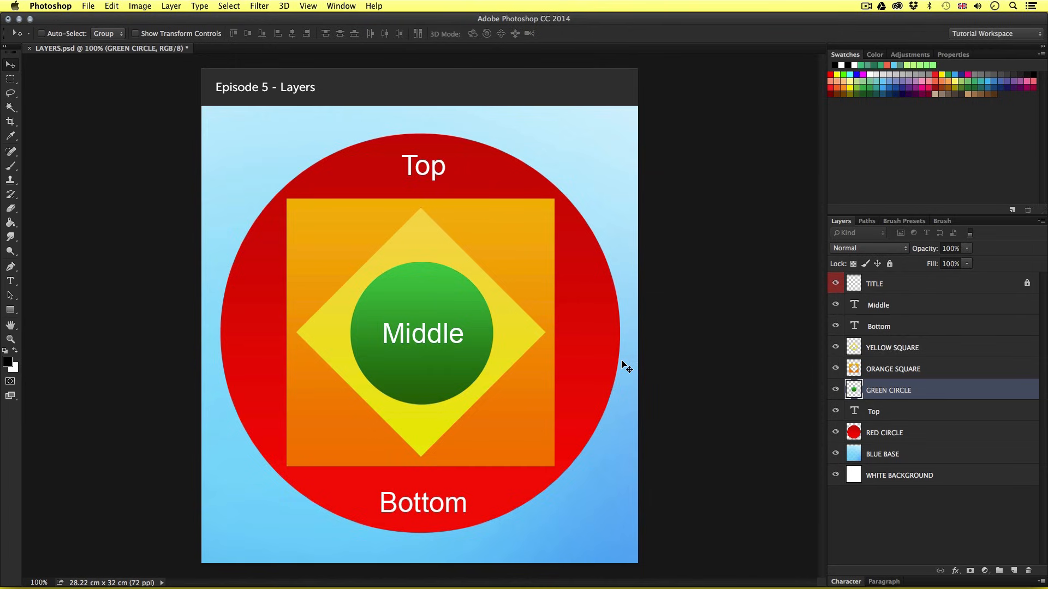
# Step: Hide every layer from Middle down to WHITE BACKGROUND, leaving only TITLE visible
pyautogui.click(835, 305)
pyautogui.click(836, 326)
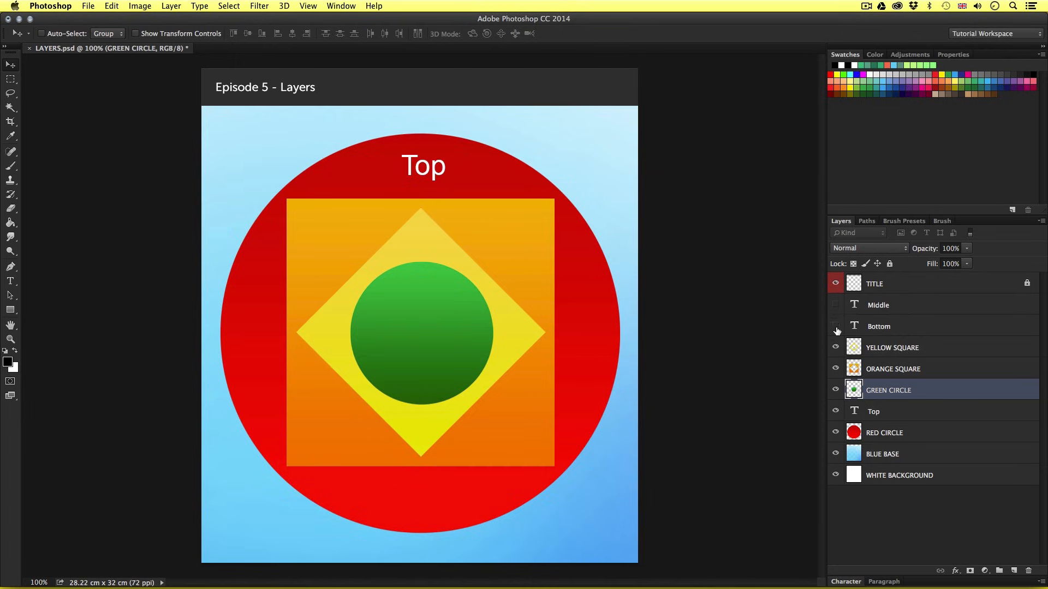
pyautogui.click(835, 347)
pyautogui.click(835, 369)
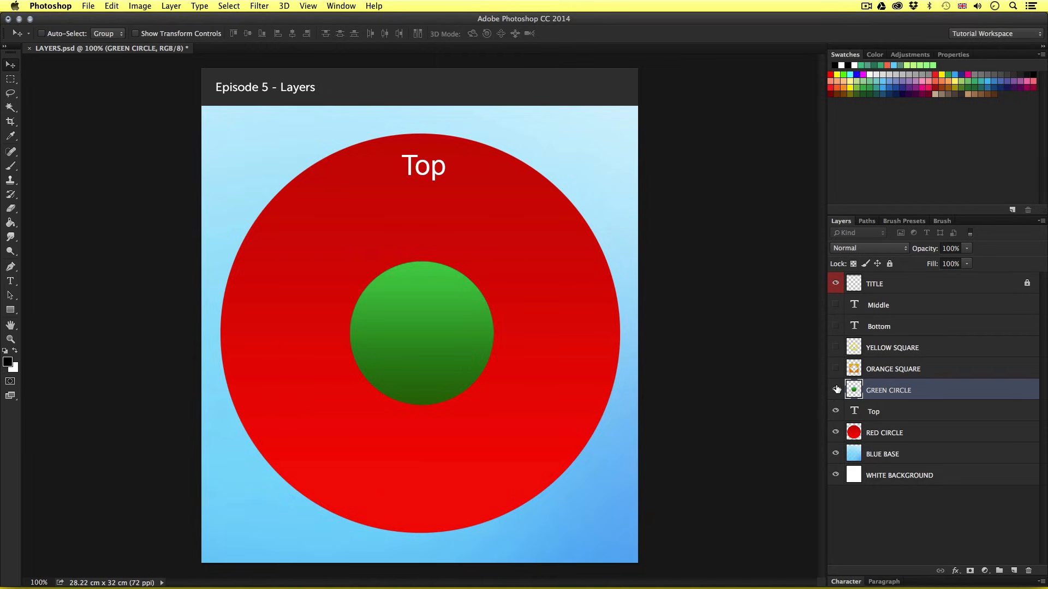
pyautogui.click(835, 390)
pyautogui.click(836, 411)
pyautogui.click(835, 432)
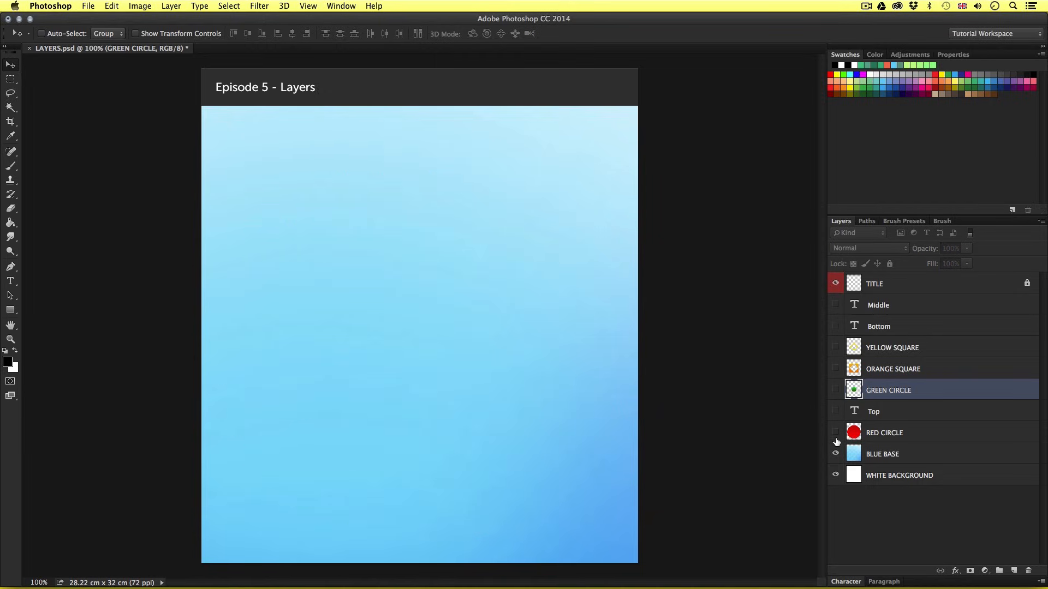
pyautogui.click(835, 454)
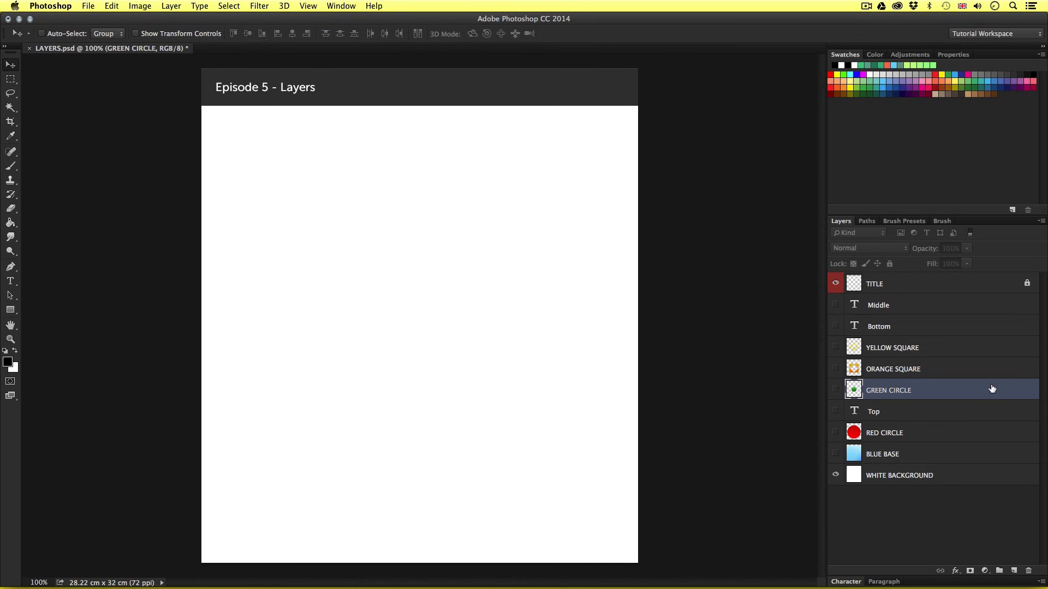
pyautogui.click(965, 474)
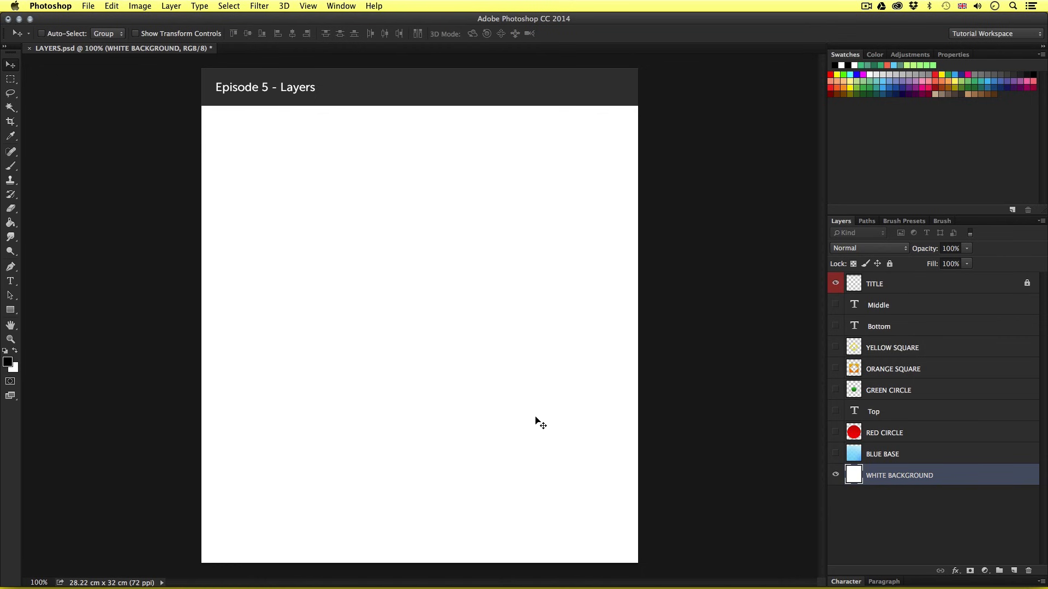
pyautogui.click(835, 476)
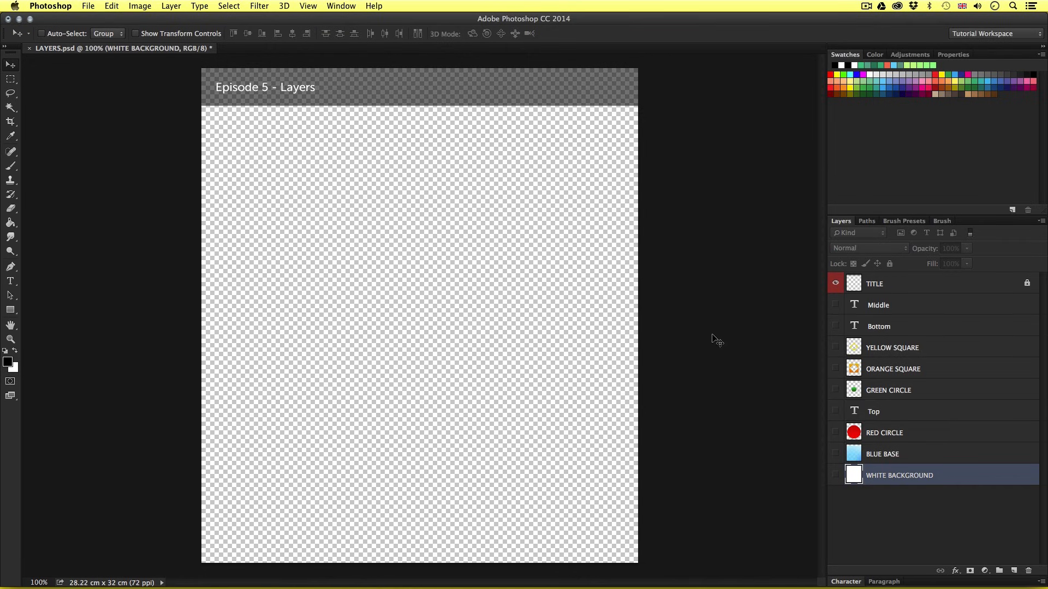
# Step: Make the ORANGE SQUARE and GREEN CIRCLE layers visible again, leaving no layer selected
pyautogui.click(835, 370)
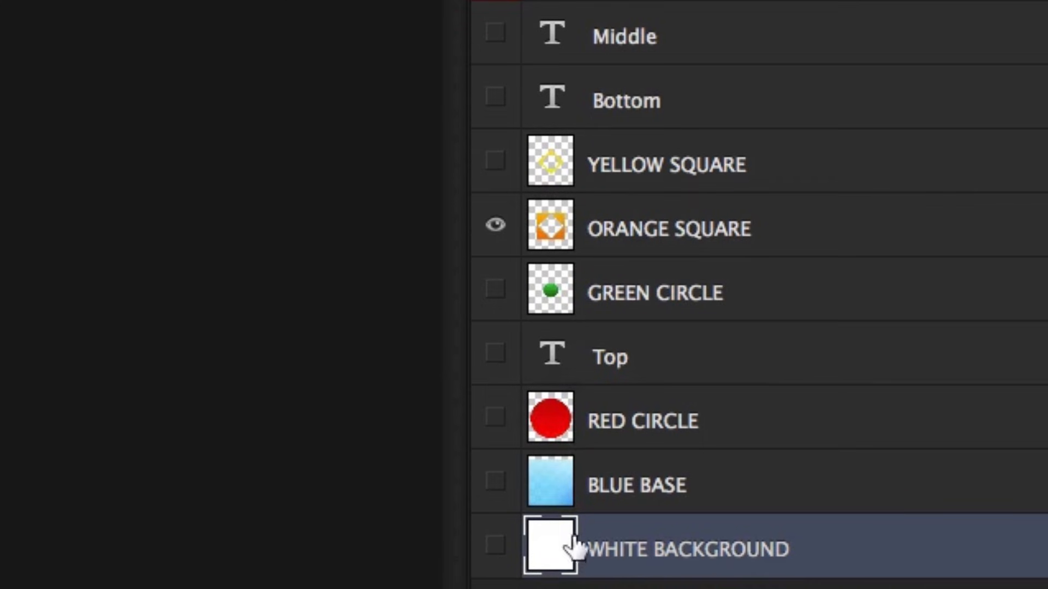
pyautogui.click(544, 583)
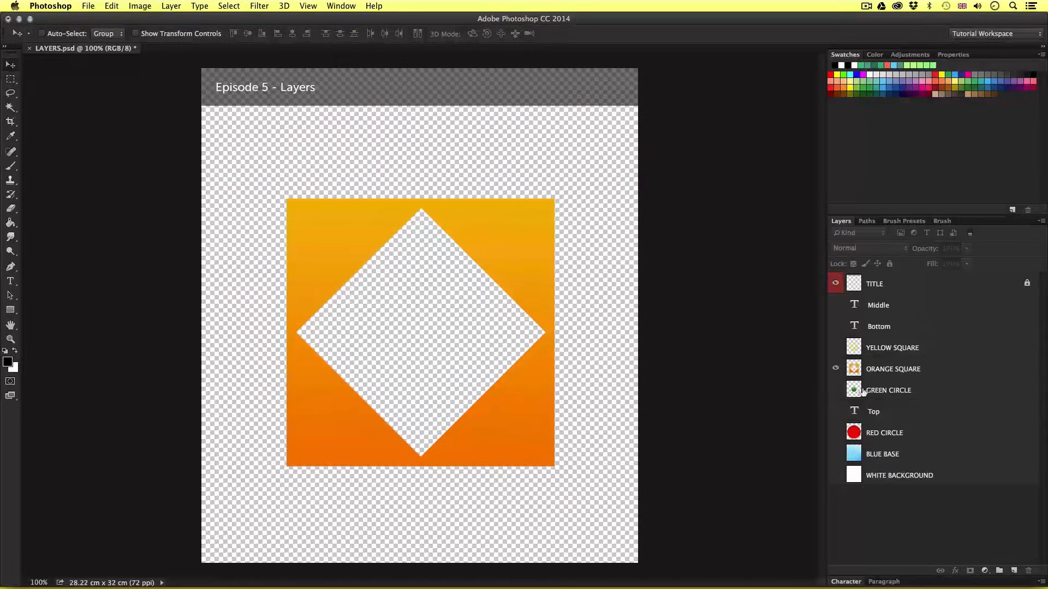
pyautogui.click(835, 391)
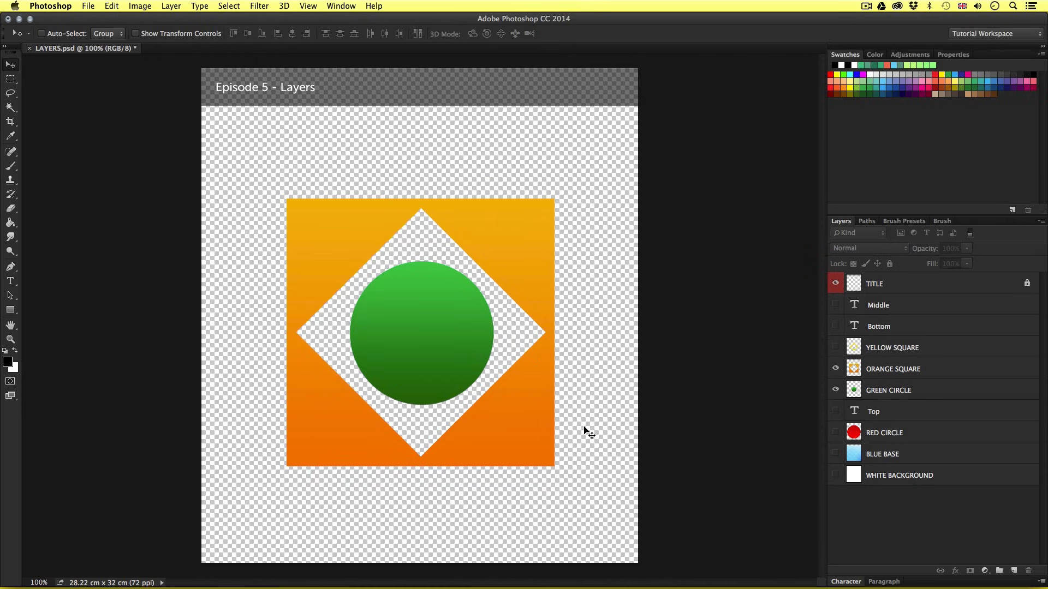
# Step: Show the remaining hidden layers, from WHITE BACKGROUND up to the Middle text layer
pyautogui.click(835, 475)
pyautogui.click(834, 454)
pyautogui.click(835, 433)
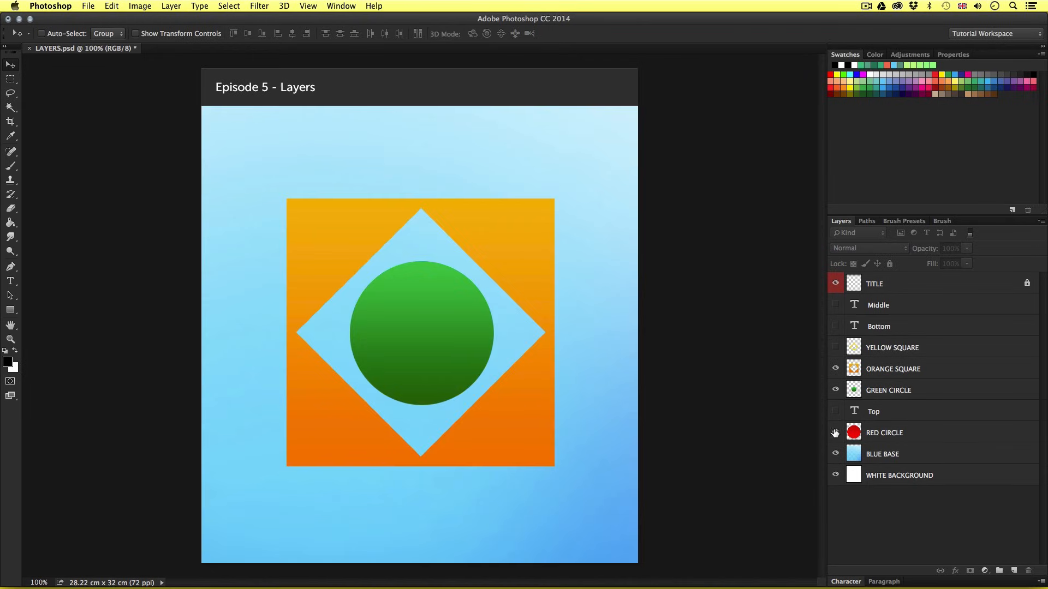
pyautogui.click(834, 412)
pyautogui.click(835, 347)
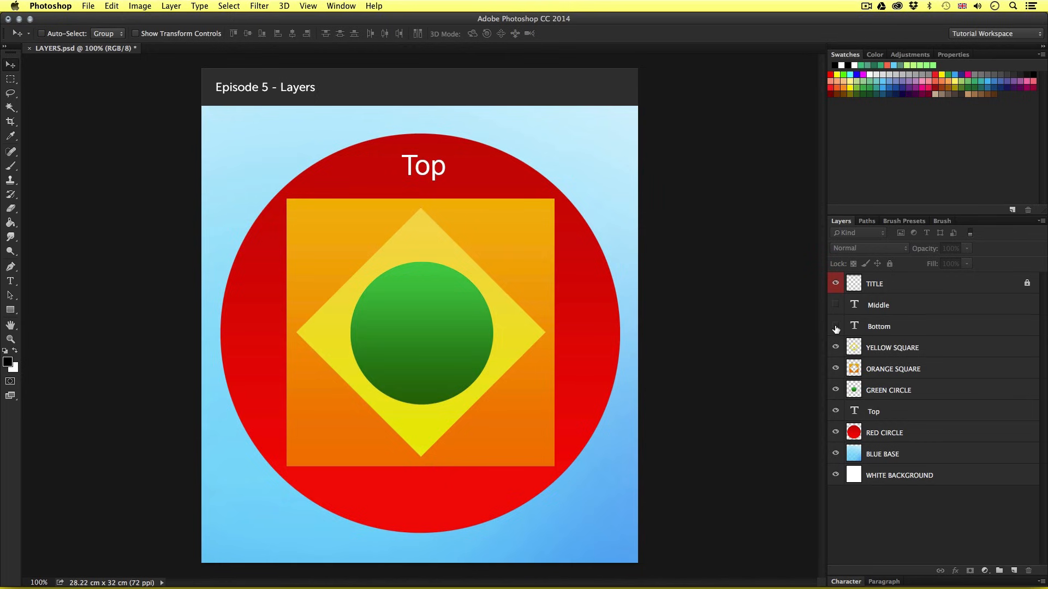
pyautogui.click(835, 326)
pyautogui.click(835, 305)
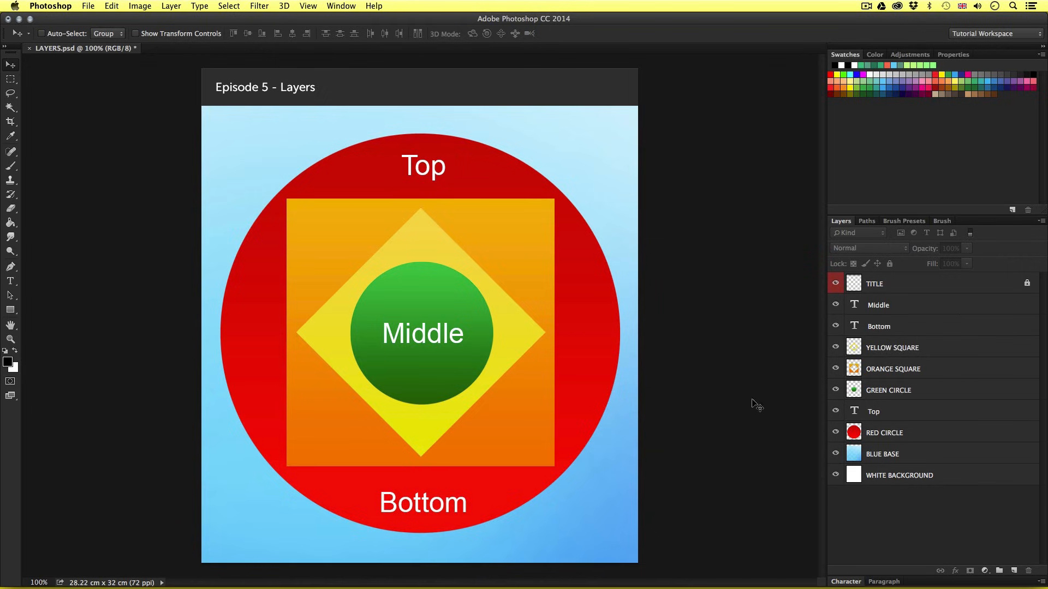
# Step: Rename the GREEN CIRCLE layer to "New Name" and undo the renaming
pyautogui.click(880, 391)
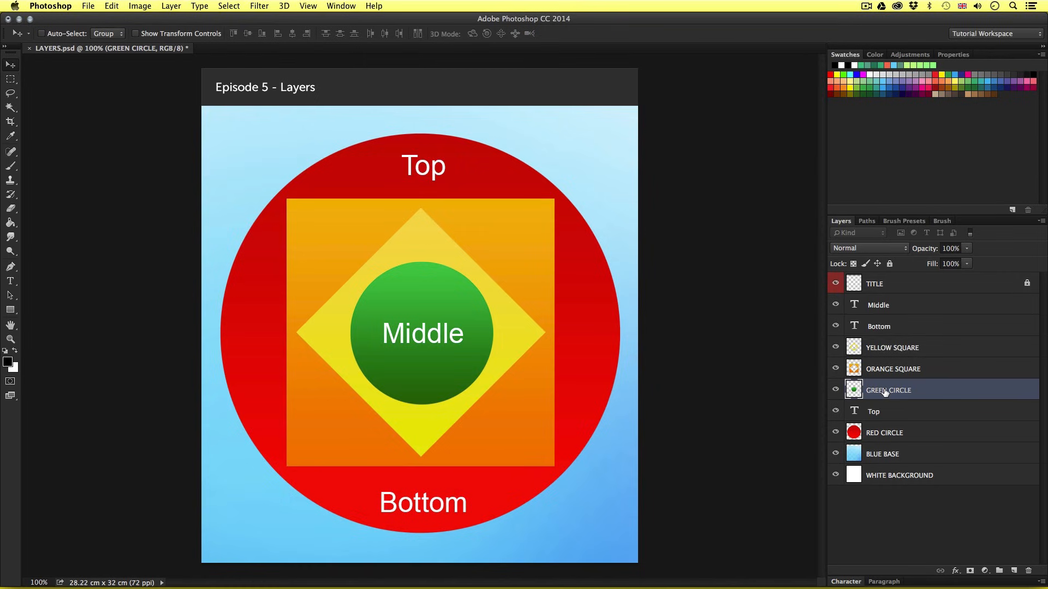
pyautogui.doubleClick(885, 392)
pyautogui.write('New Name')
pyautogui.press('Return')
pyautogui.press('super+z')
# Step: Switch the RED CIRCLE layer's visibility off and on, and reduce its opacity to 50%
pyautogui.click(948, 433)
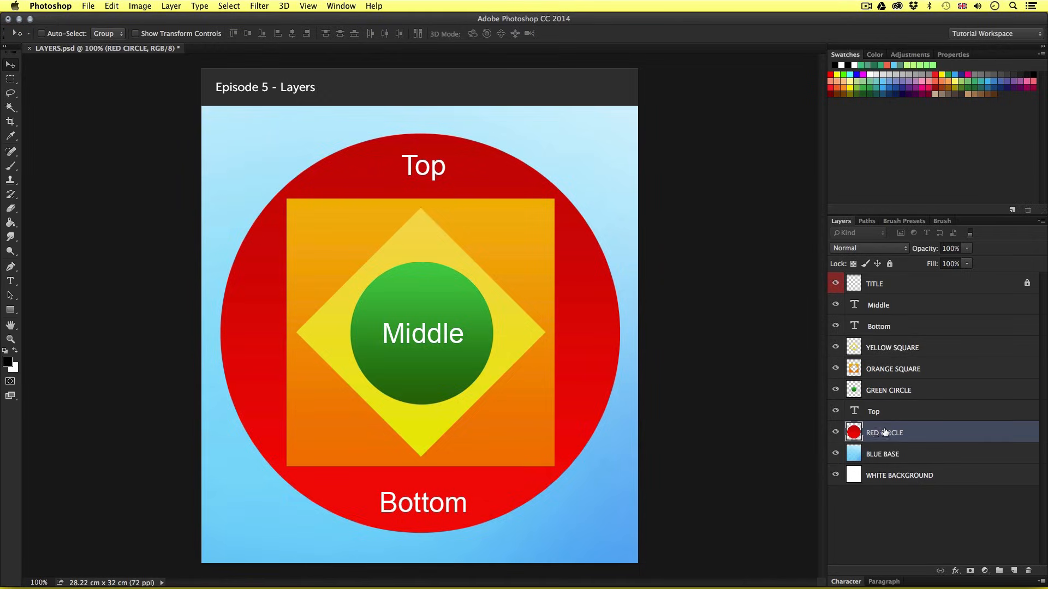
pyautogui.click(835, 433)
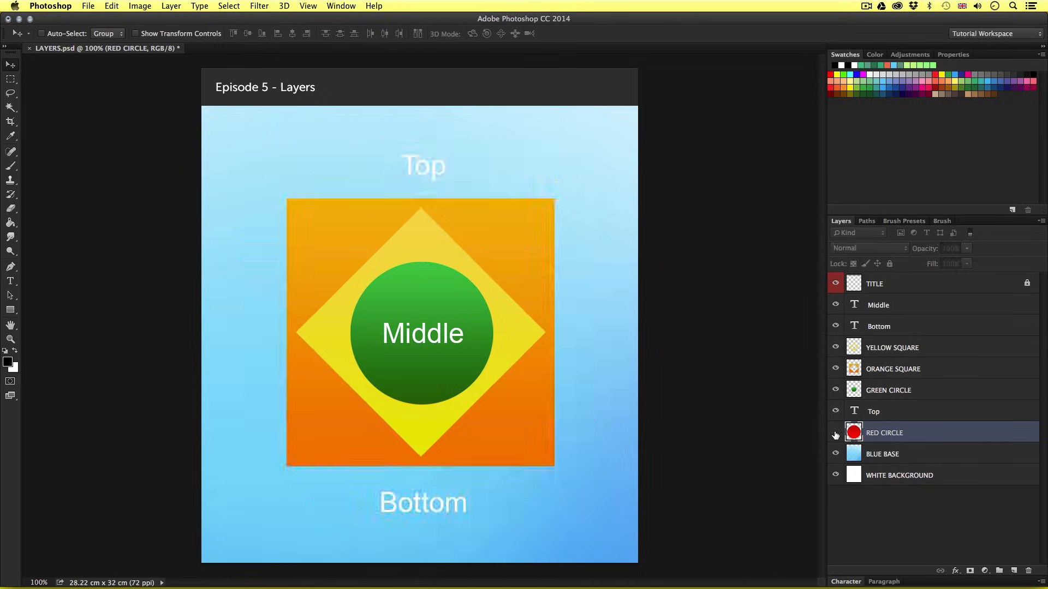
pyautogui.click(835, 433)
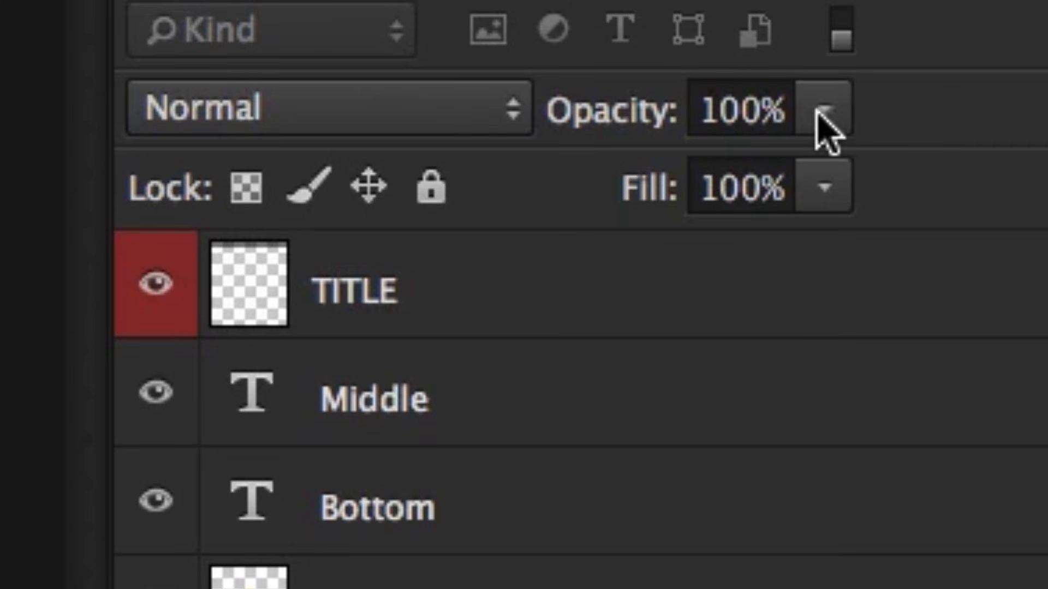
pyautogui.click(744, 109)
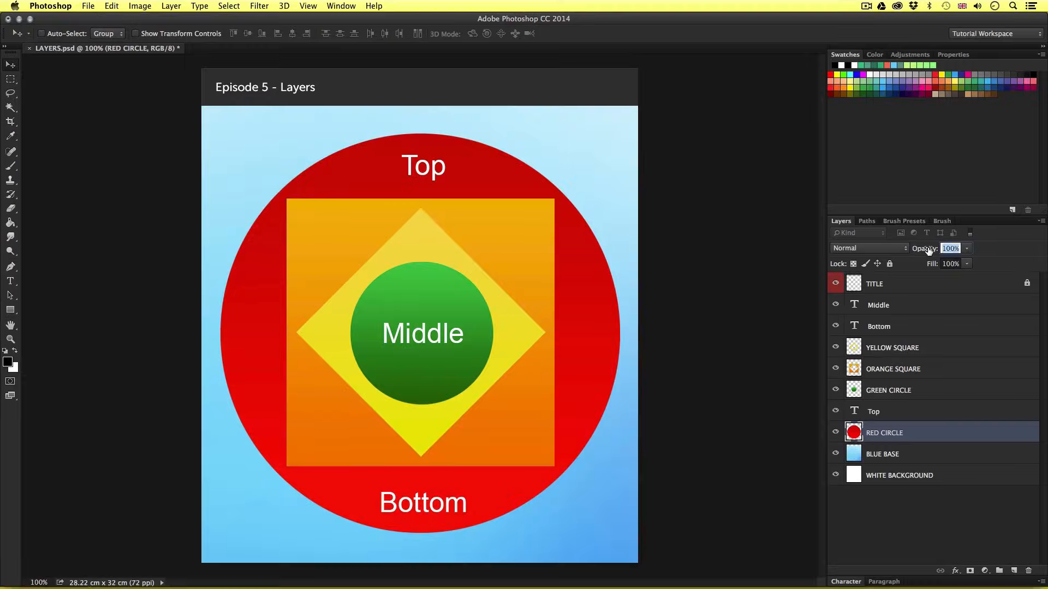
pyautogui.moveTo(630, 112); pyautogui.dragTo(614, 112)
pyautogui.moveTo(924, 250)
pyautogui.mouseDown()
pyautogui.moveTo(890, 250)
pyautogui.moveTo(936, 247)
pyautogui.moveTo(917, 249)
pyautogui.mouseUp()
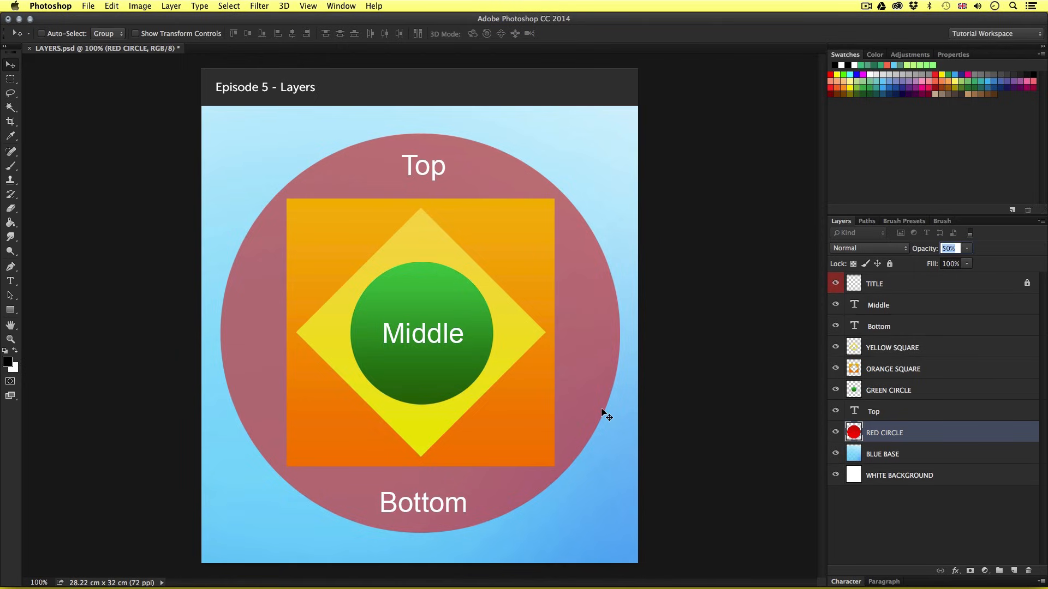
# Step: Set the GREEN CIRCLE layer's opacity to 70%
pyautogui.click(936, 390)
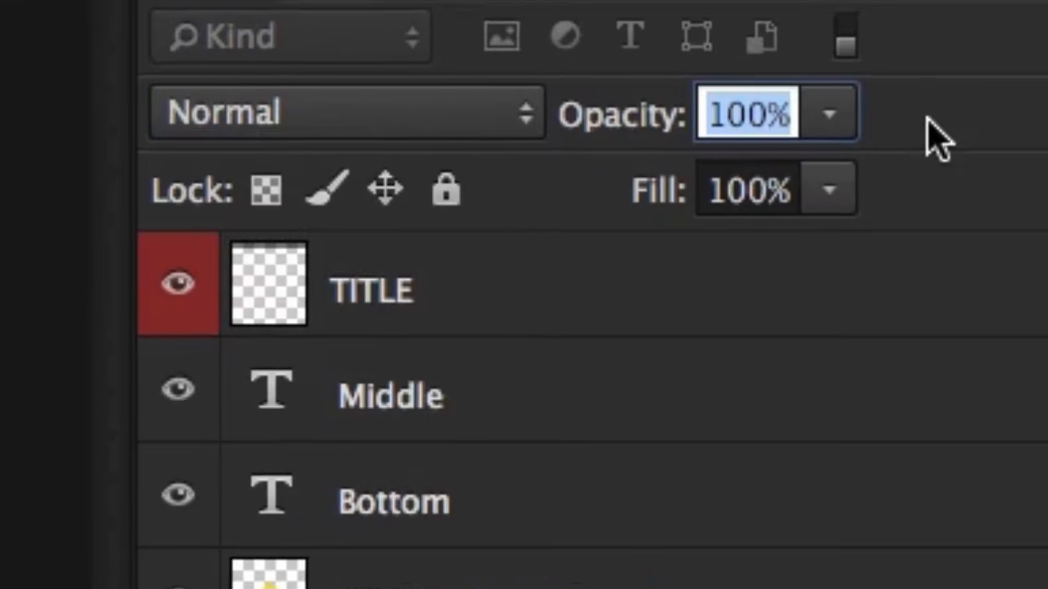
pyautogui.click(744, 109)
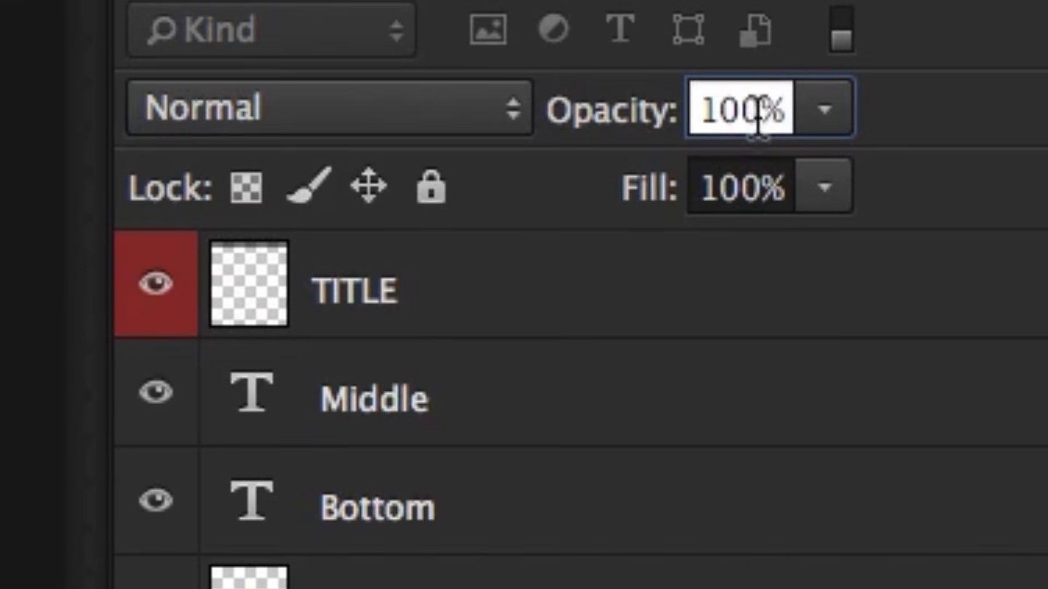
pyautogui.moveTo(760, 108); pyautogui.dragTo(691, 115)
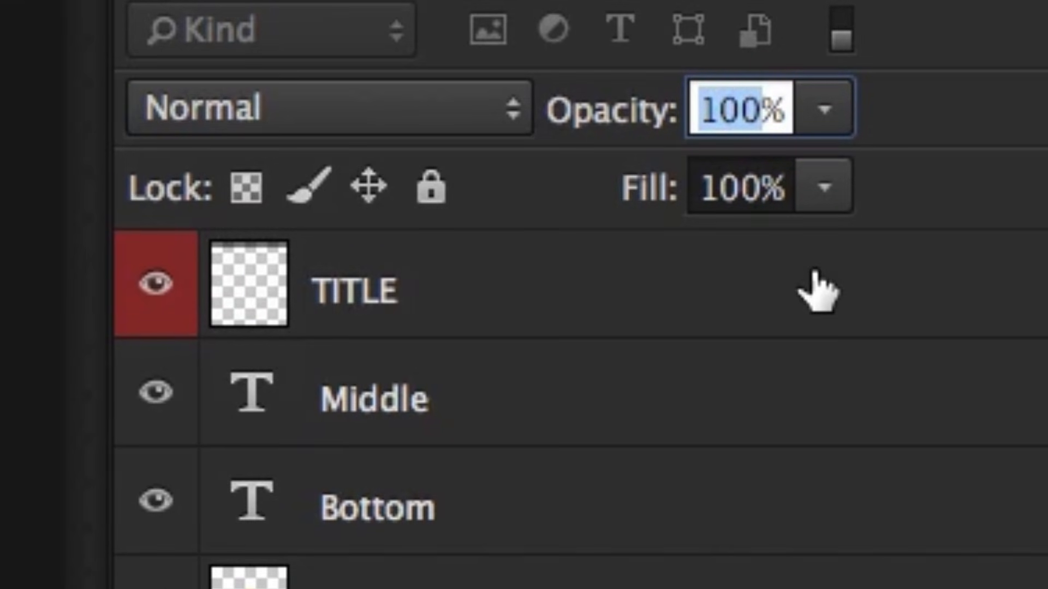
pyautogui.write('70')
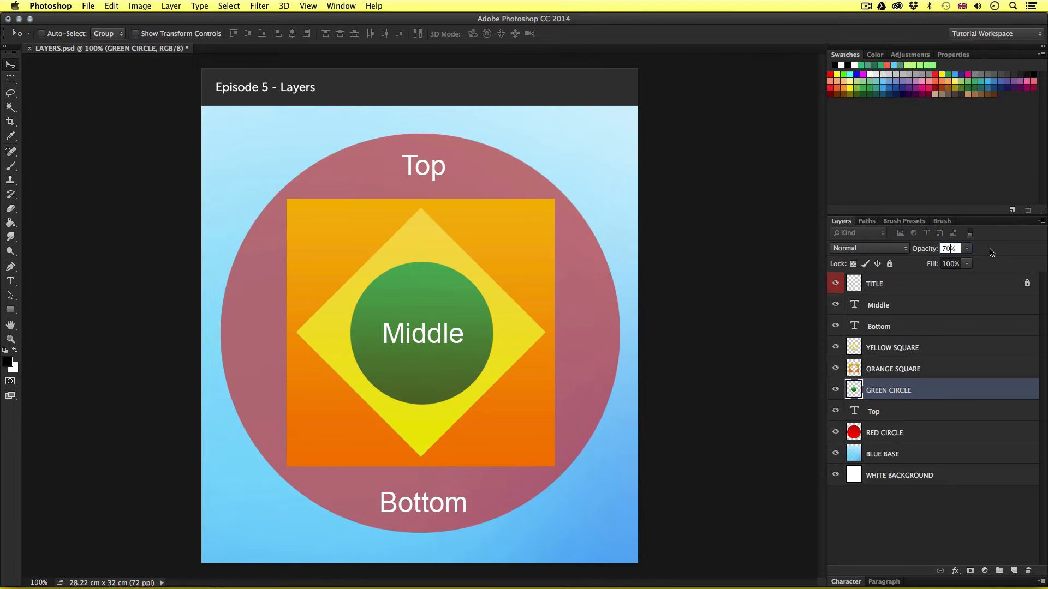
# Step: Confirm the GREEN CIRCLE layer's 70% opacity, and try moving the circle over the artwork's upper-right corner before undoing the move
pyautogui.press('Return')
pyautogui.moveTo(420, 368); pyautogui.dragTo(546, 203)
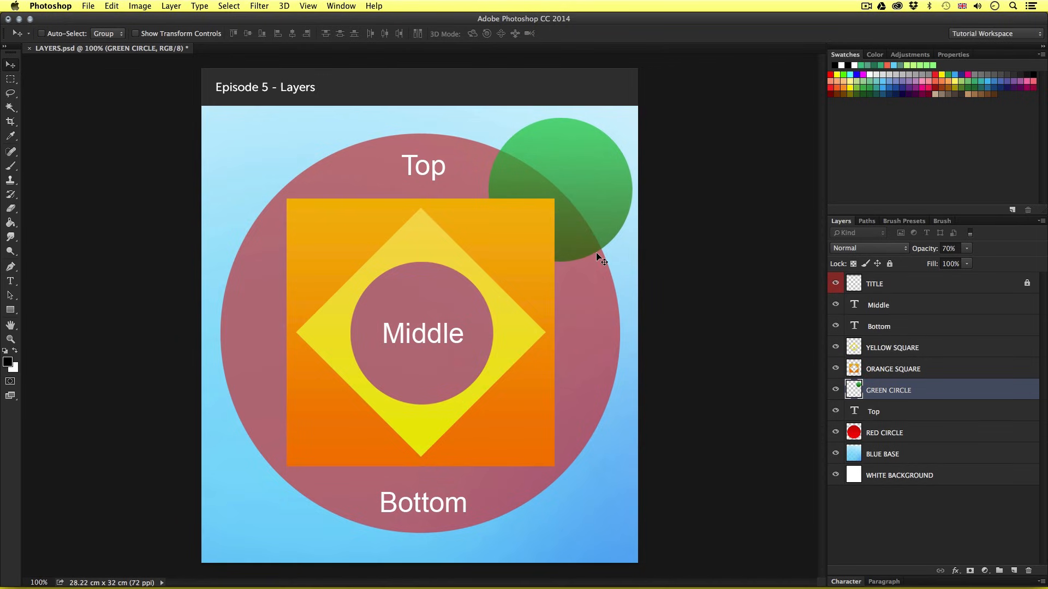
pyautogui.press('super+z')
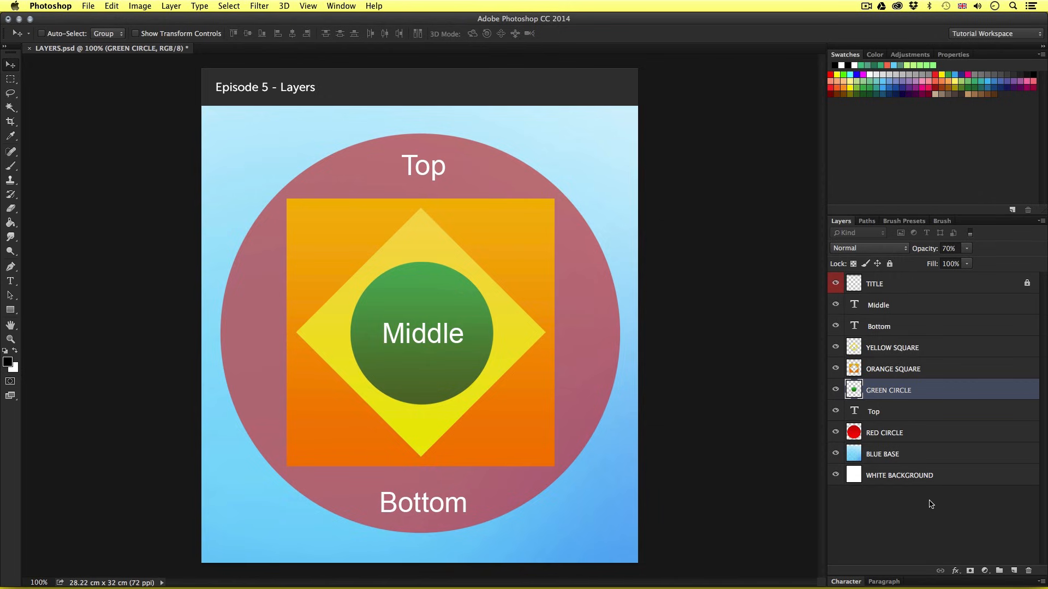
# Step: Add a new empty layer directly above the YELLOW SQUARE layer
pyautogui.click(934, 353)
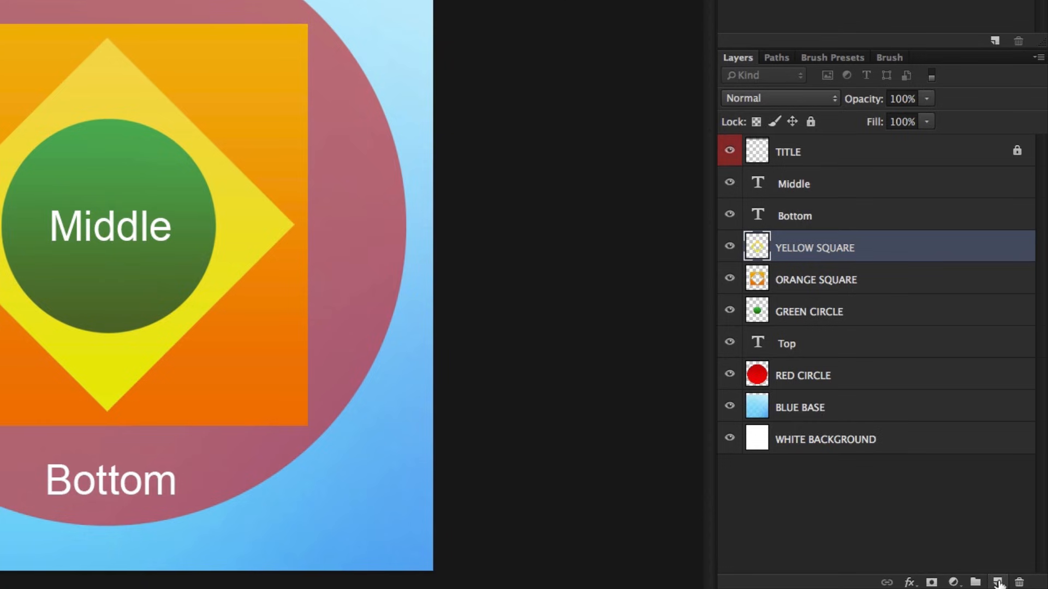
pyautogui.click(1038, 58)
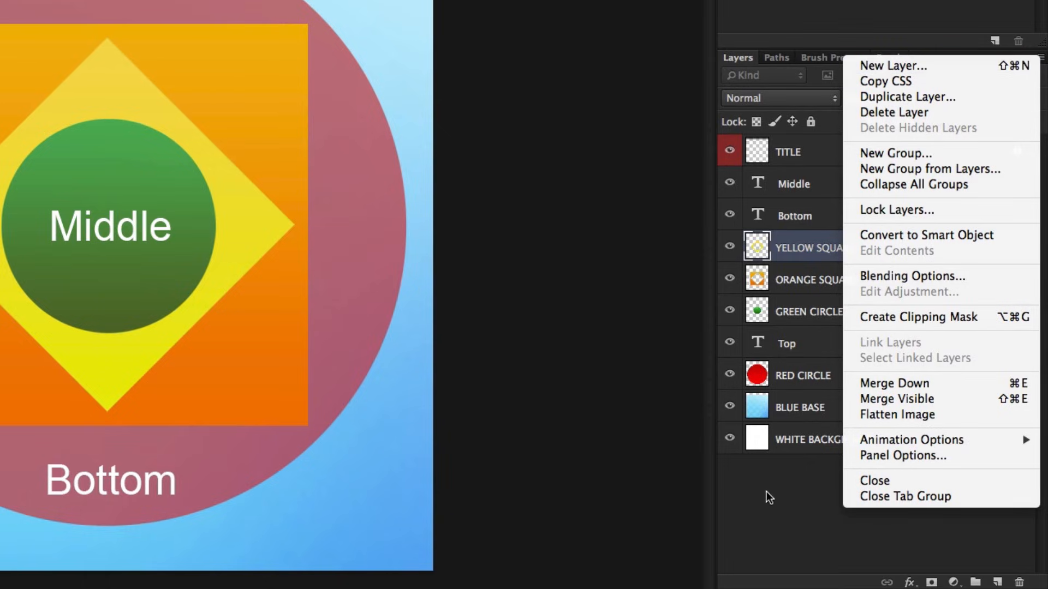
pyautogui.click(763, 509)
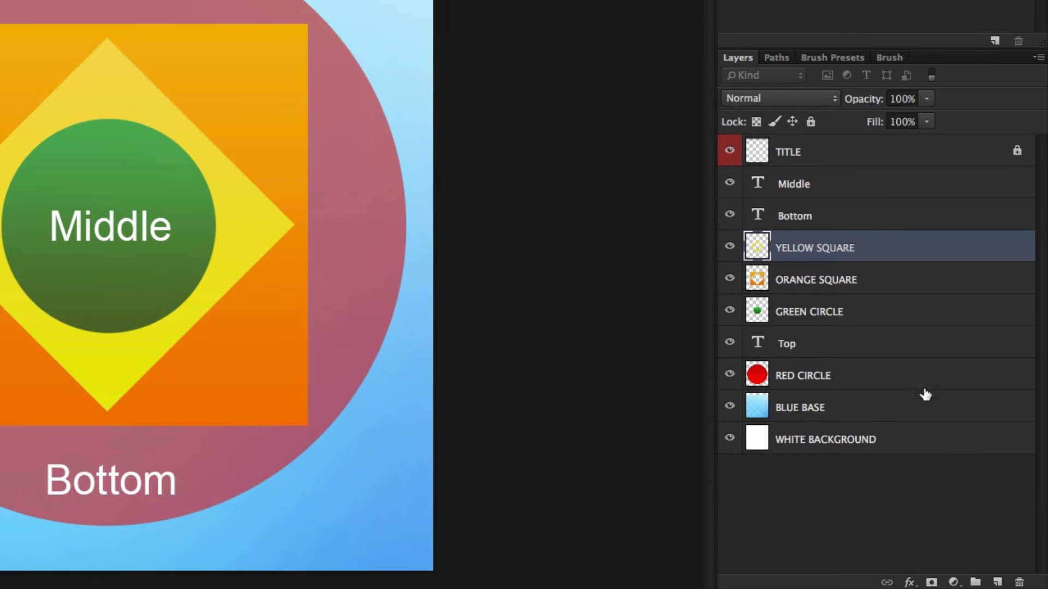
pyautogui.click(997, 583)
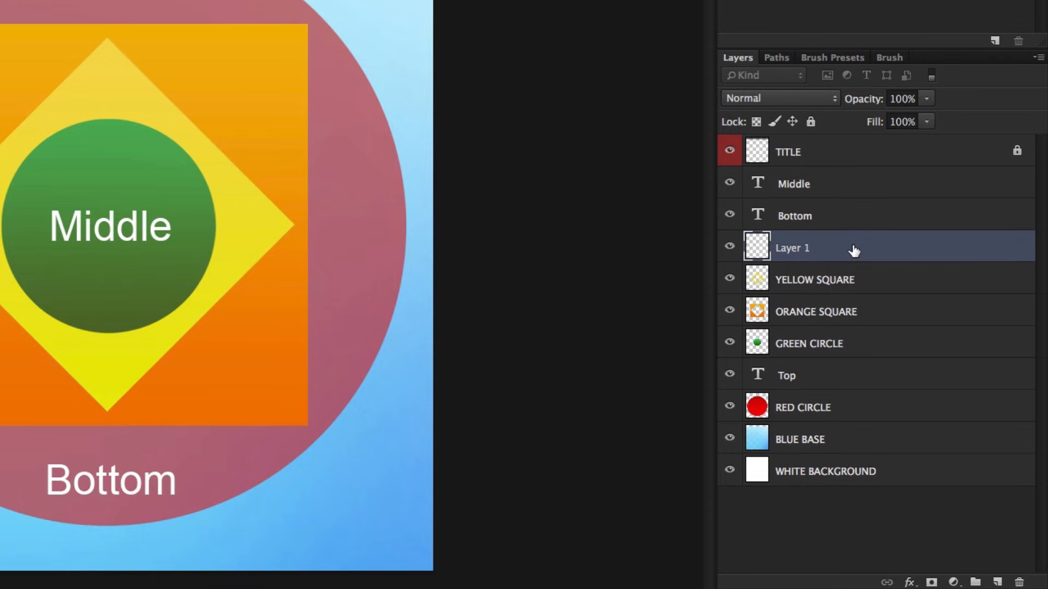
# Step: Rename the new layer "NEW EMPTY LAYER" and delete it
pyautogui.doubleClick(787, 248)
pyautogui.write('NEW EMP')
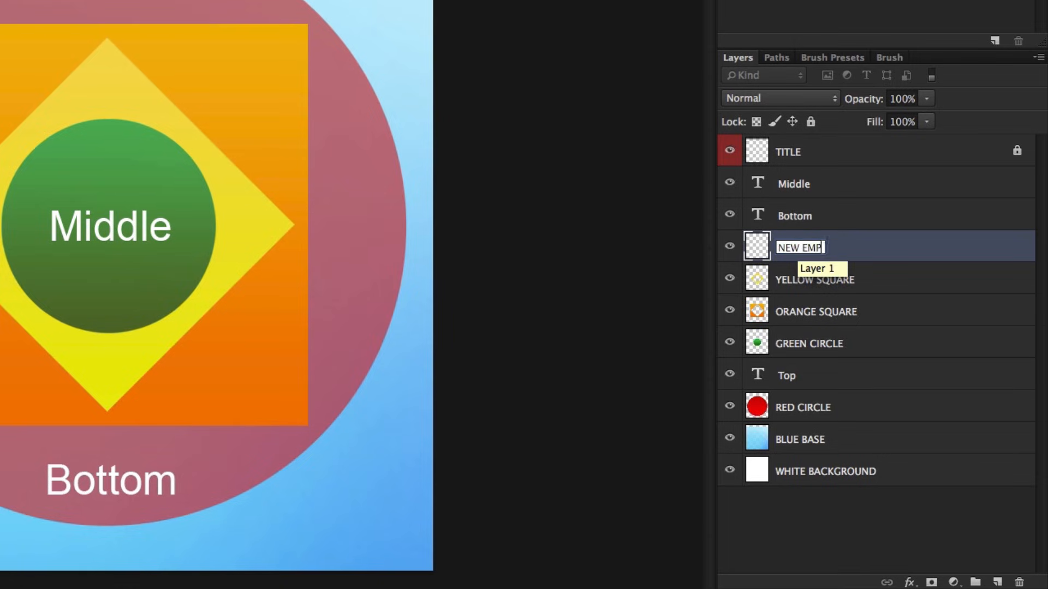
pyautogui.write('TY LAYER')
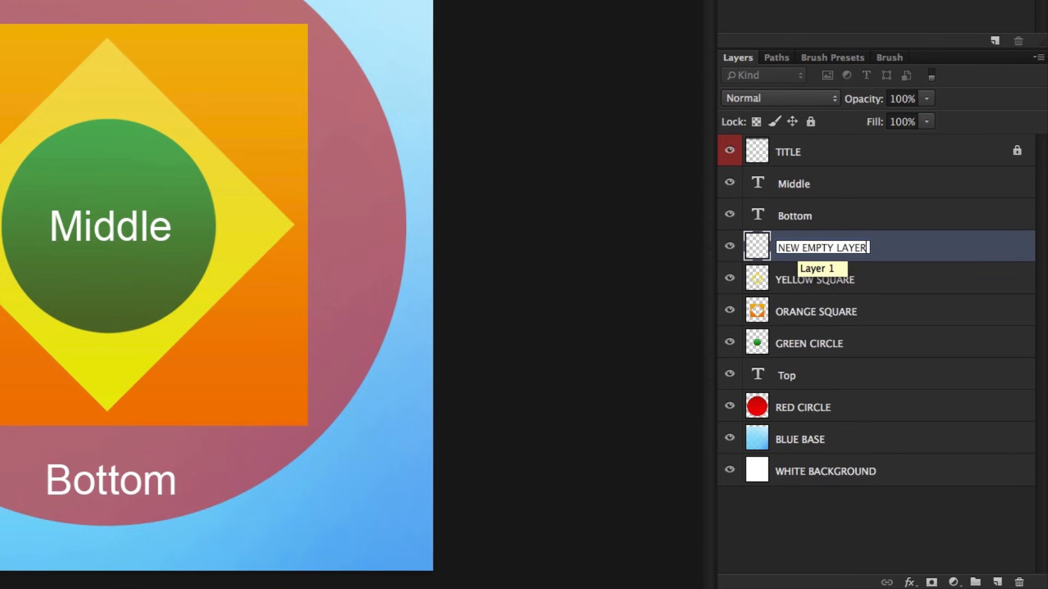
pyautogui.click(948, 248)
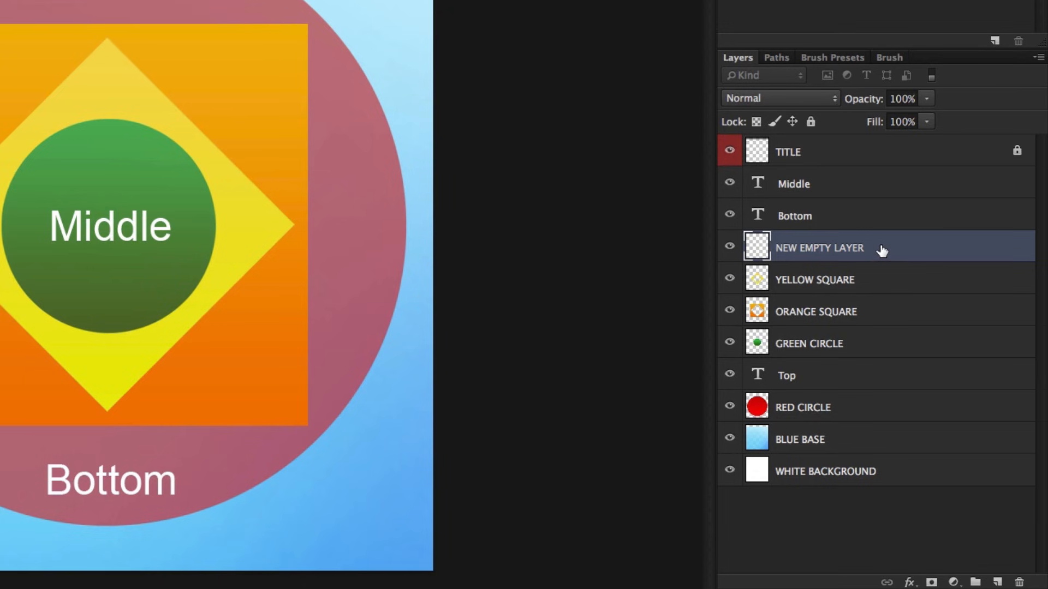
pyautogui.press('Delete')
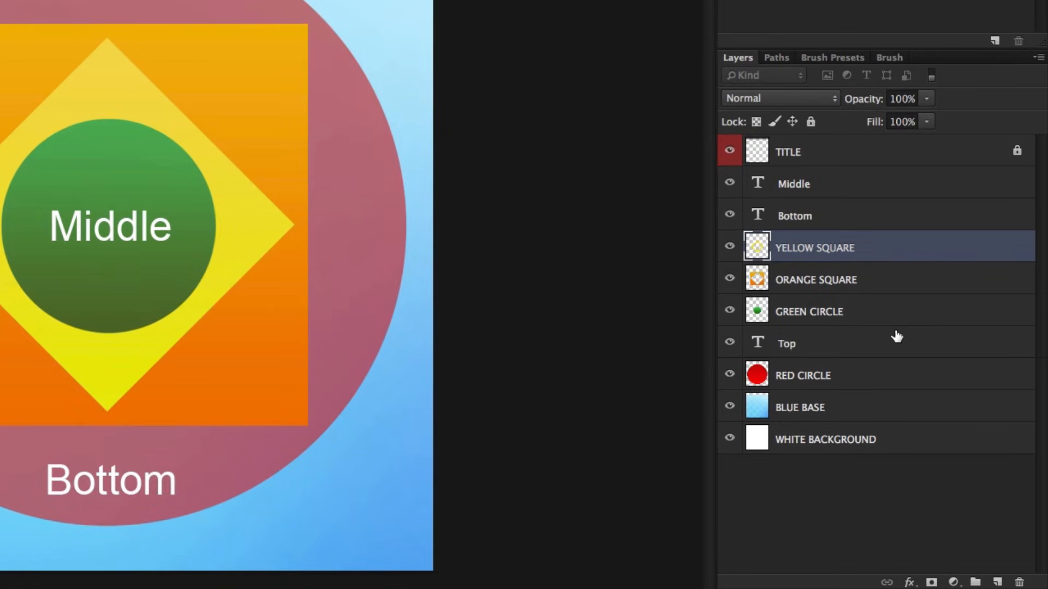
# Step: Switch the RED CIRCLE layer's visibility off and on, and lock all of the layer's properties
pyautogui.click(901, 376)
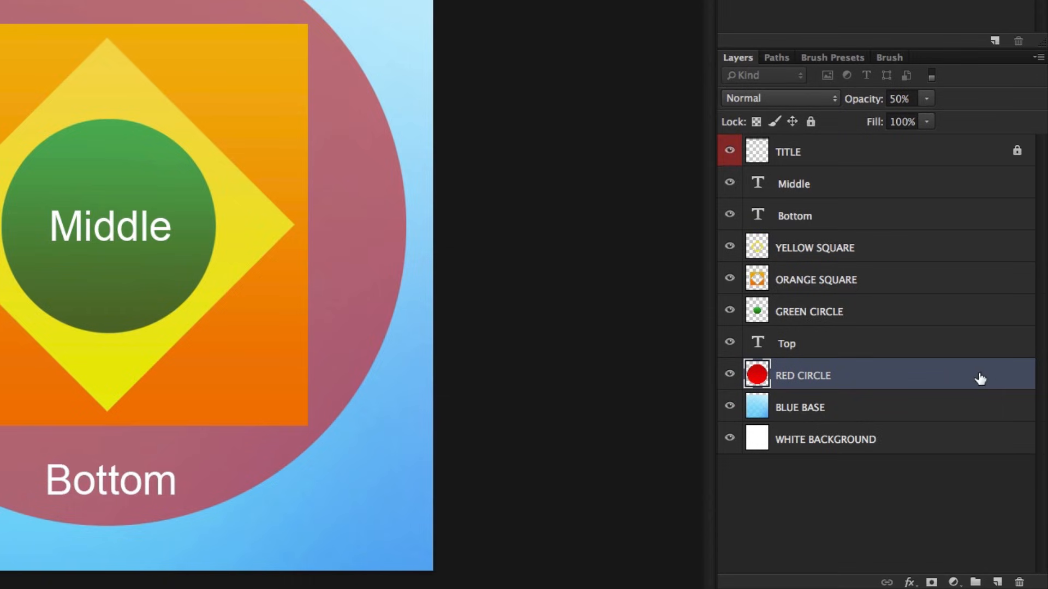
pyautogui.click(730, 374)
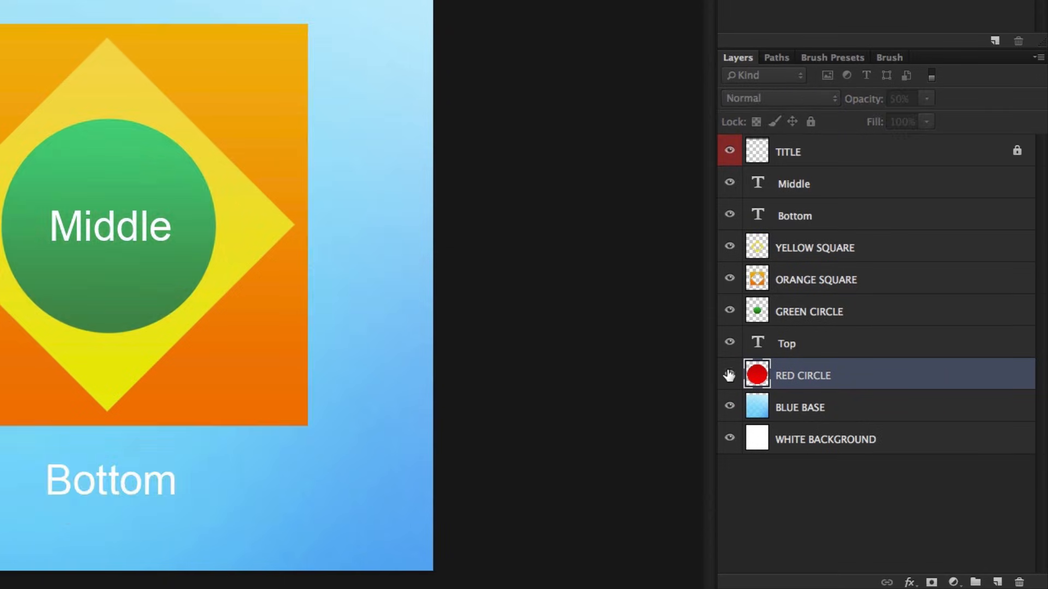
pyautogui.click(729, 374)
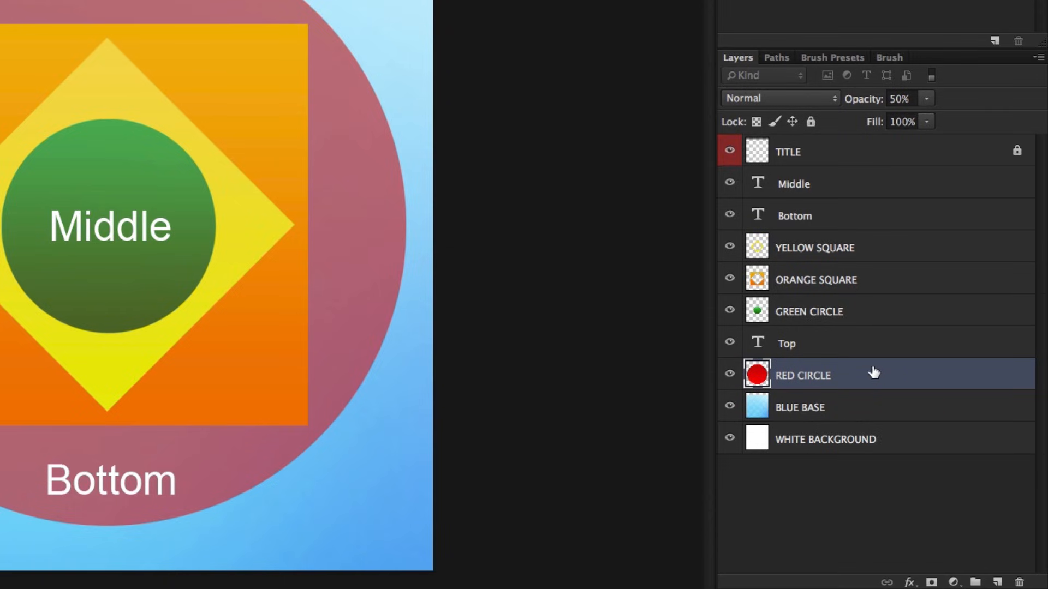
pyautogui.click(811, 122)
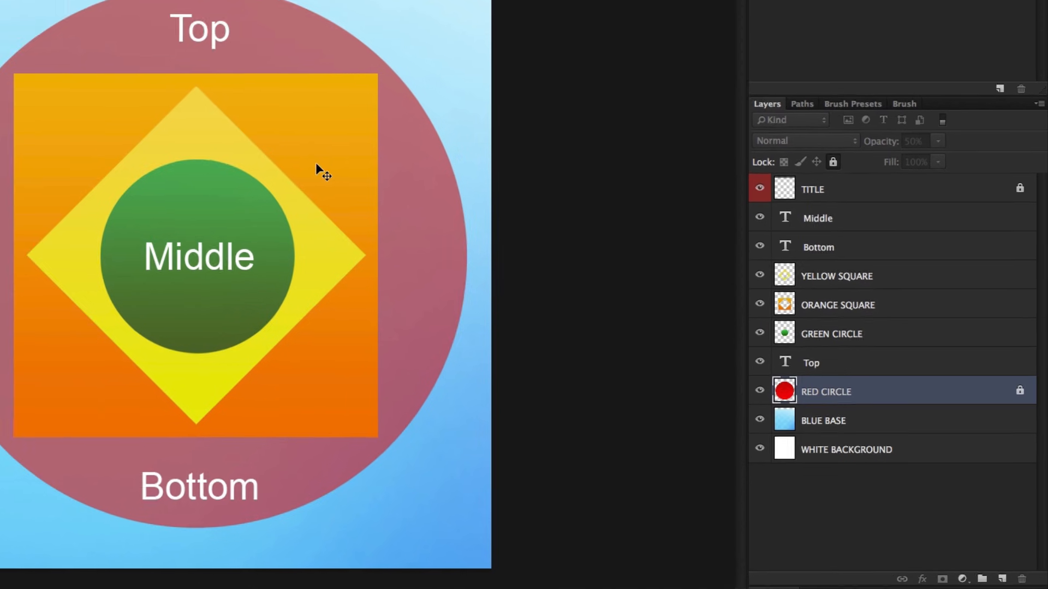
# Step: Try to move the locked red circle on the canvas, dismiss the warning and unlock the RED CIRCLE layer
pyautogui.moveTo(241, 120); pyautogui.dragTo(180, 288)
pyautogui.moveTo(469, 374); pyautogui.dragTo(470, 375)
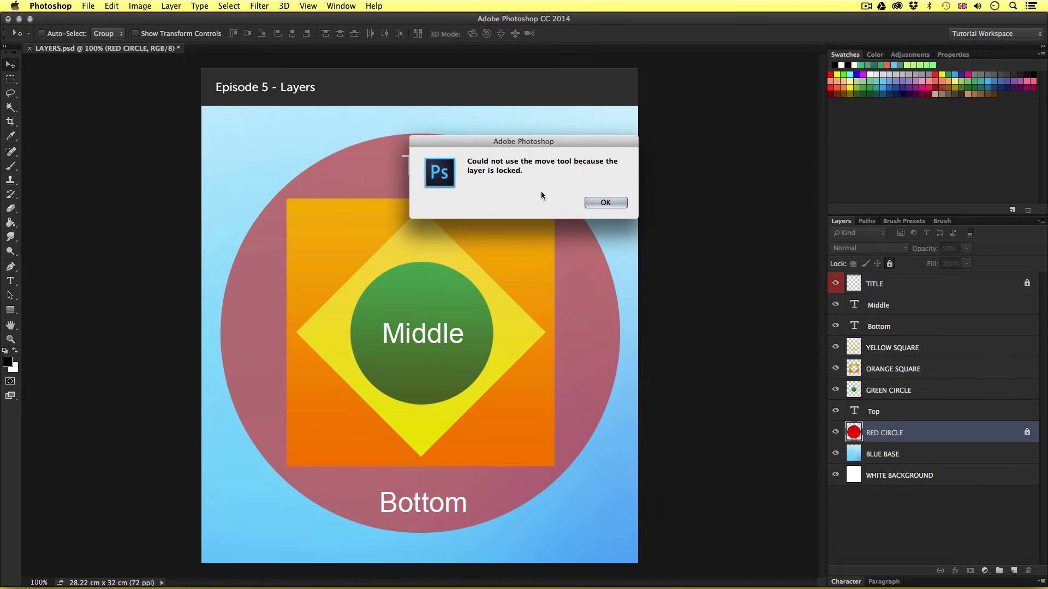
pyautogui.moveTo(541, 139); pyautogui.dragTo(451, 280)
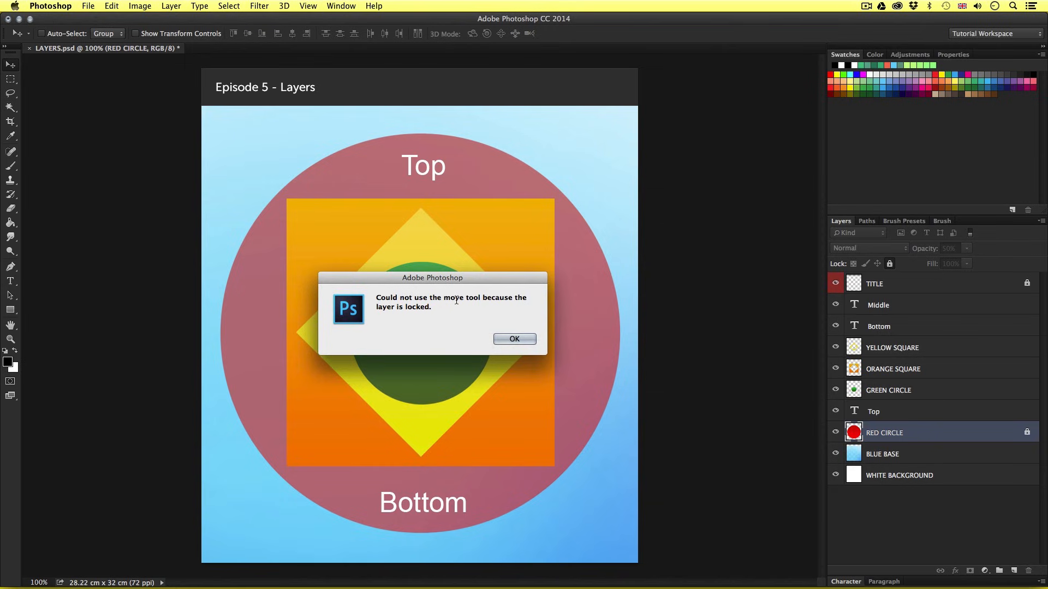
pyautogui.click(514, 339)
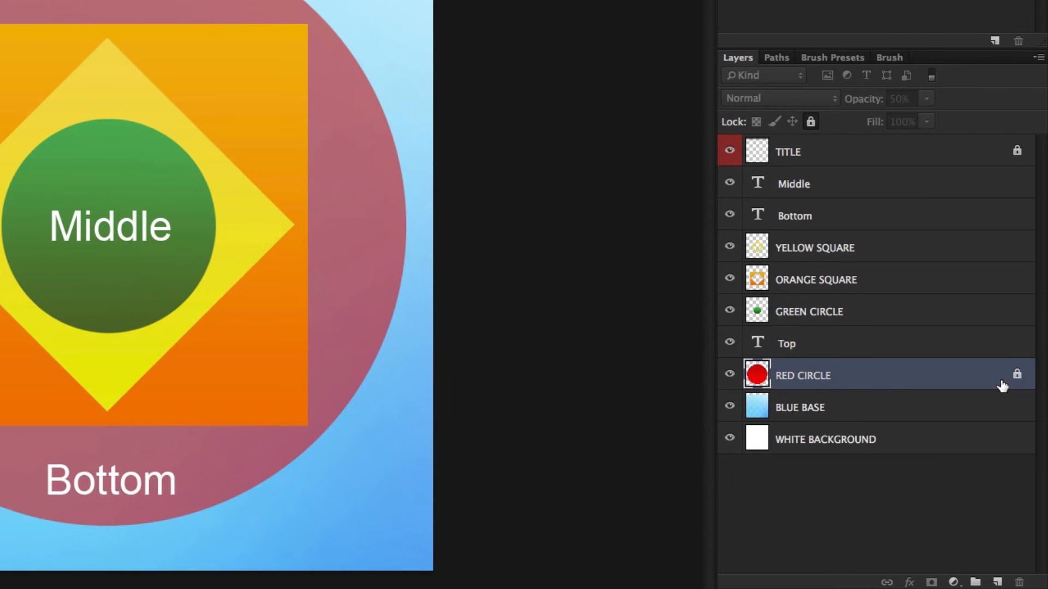
pyautogui.click(1017, 376)
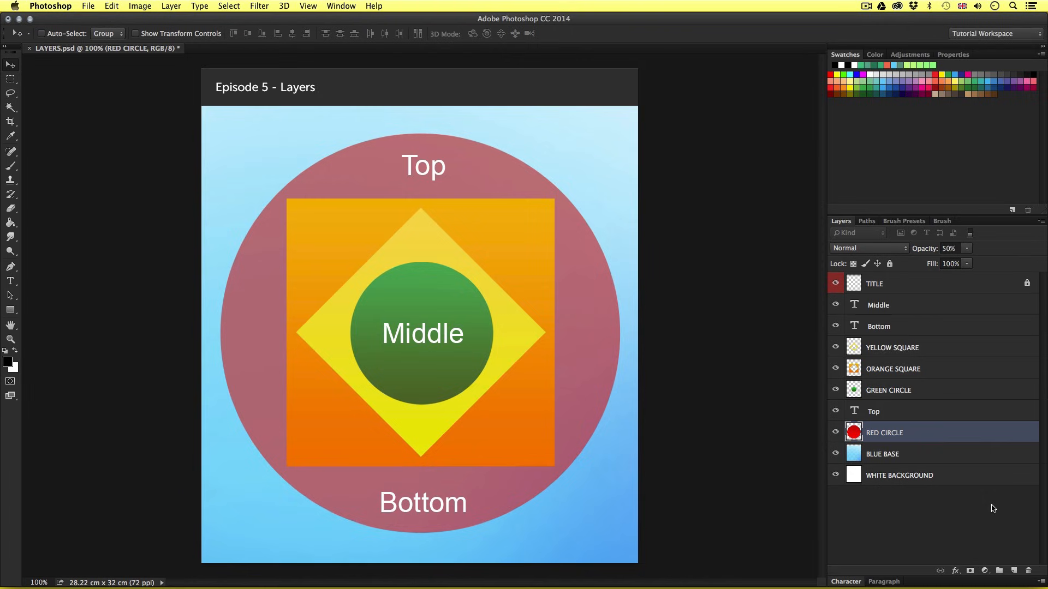
# Step: Step through the Middle, Bottom, YELLOW SQUARE and ORANGE SQUARE layers one at a time, alternating between the two squares
pyautogui.click(946, 310)
pyautogui.click(946, 332)
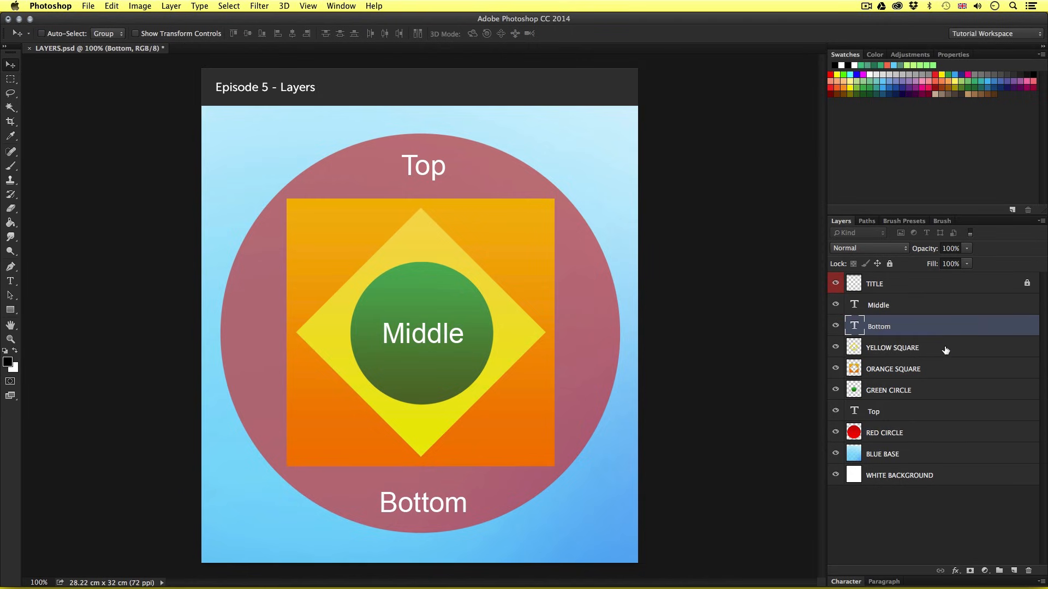
pyautogui.click(946, 349)
pyautogui.click(938, 369)
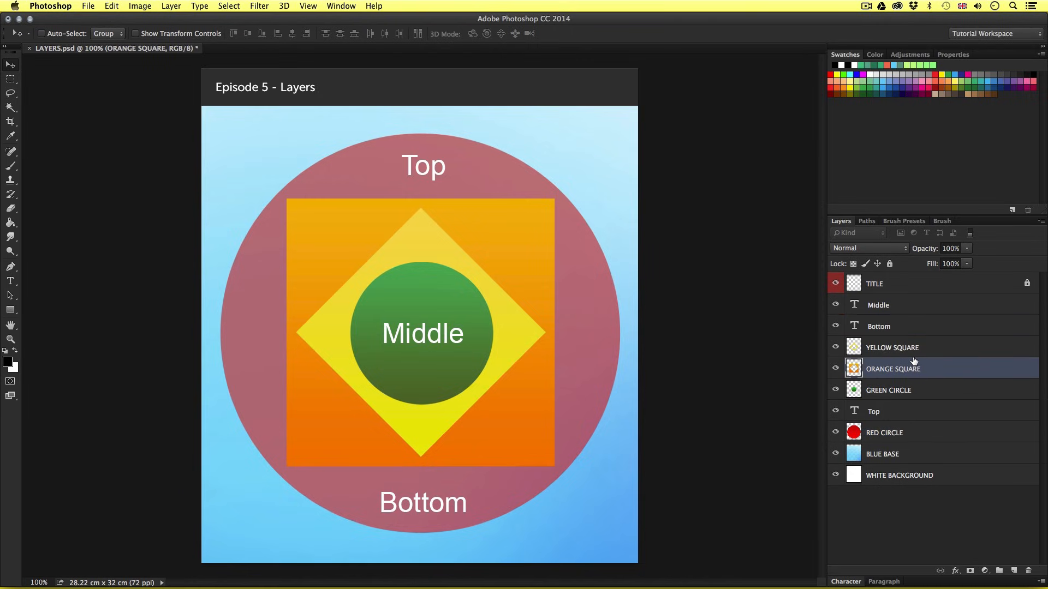
pyautogui.click(941, 352)
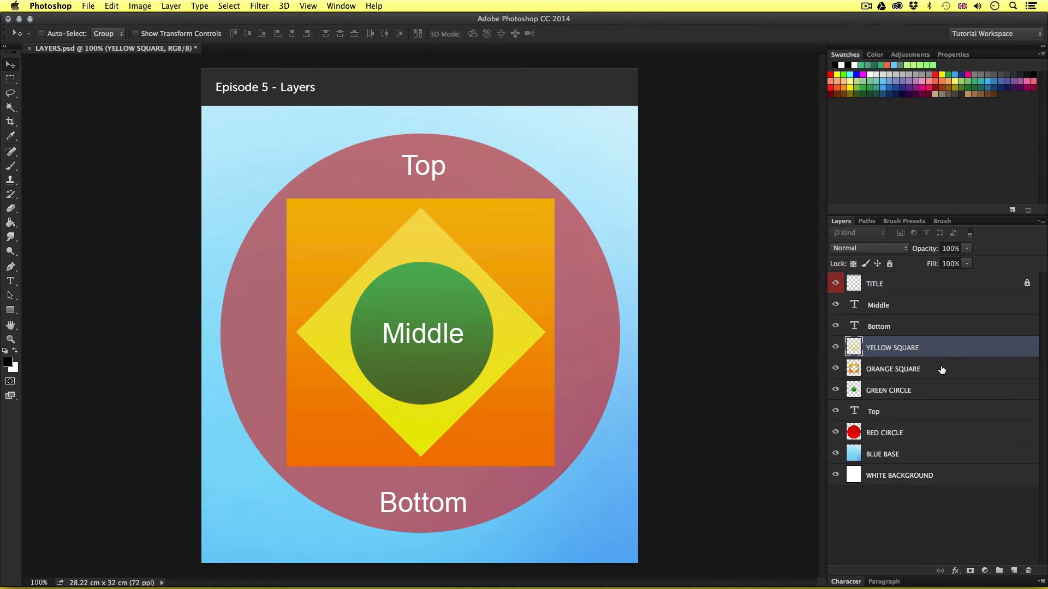
pyautogui.click(942, 370)
pyautogui.click(941, 351)
pyautogui.click(941, 370)
pyautogui.click(942, 352)
pyautogui.click(941, 369)
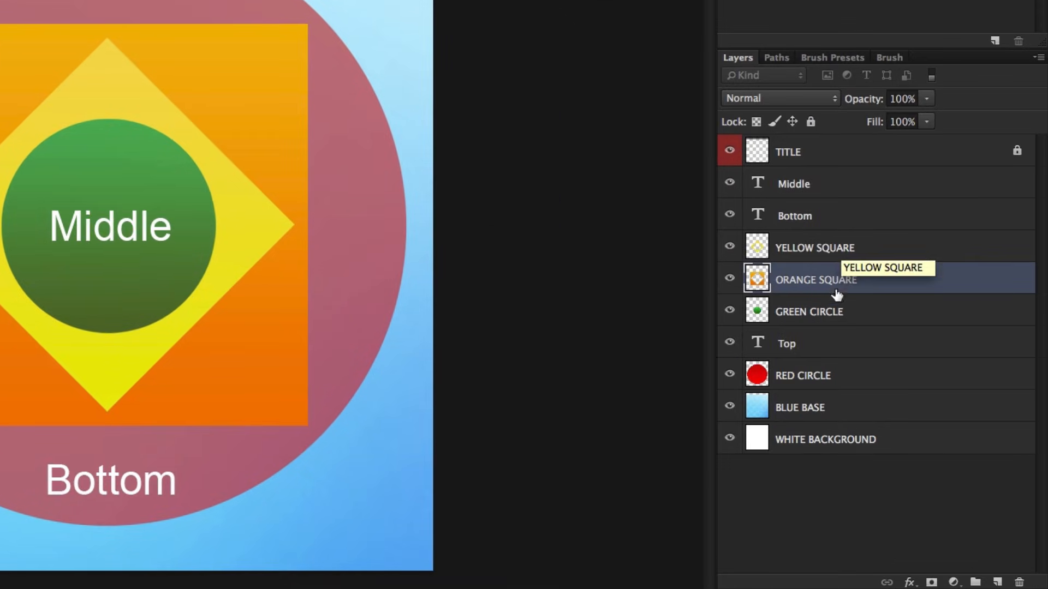
# Step: Select the YELLOW SQUARE and ORANGE SQUARE layers together and link them
pyautogui.click(873, 251)
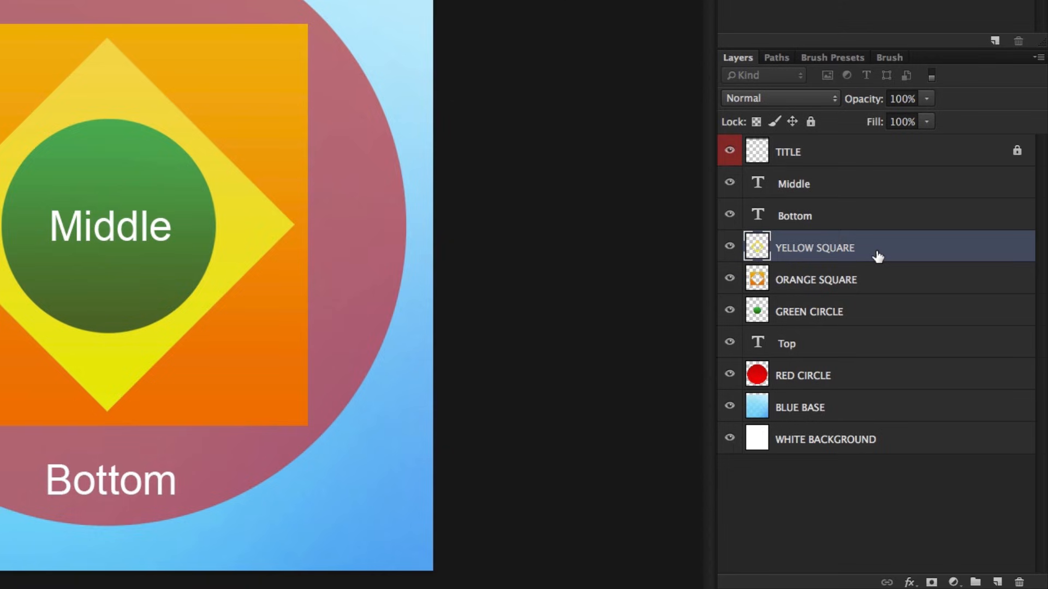
pyautogui.keyDown('shift'); pyautogui.click(892, 283); pyautogui.keyUp('shift')
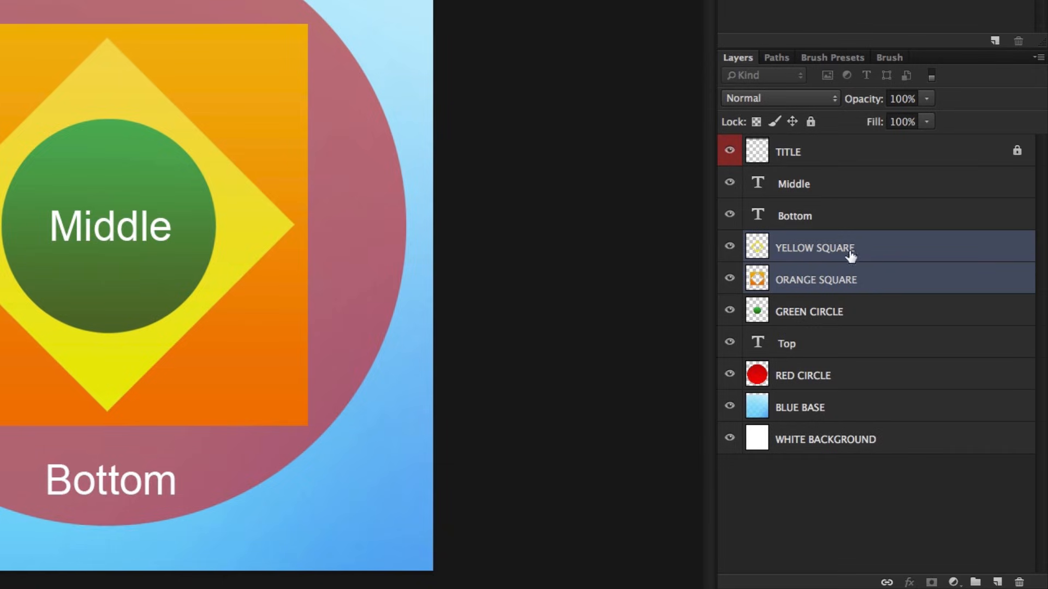
pyautogui.rightClick(904, 252)
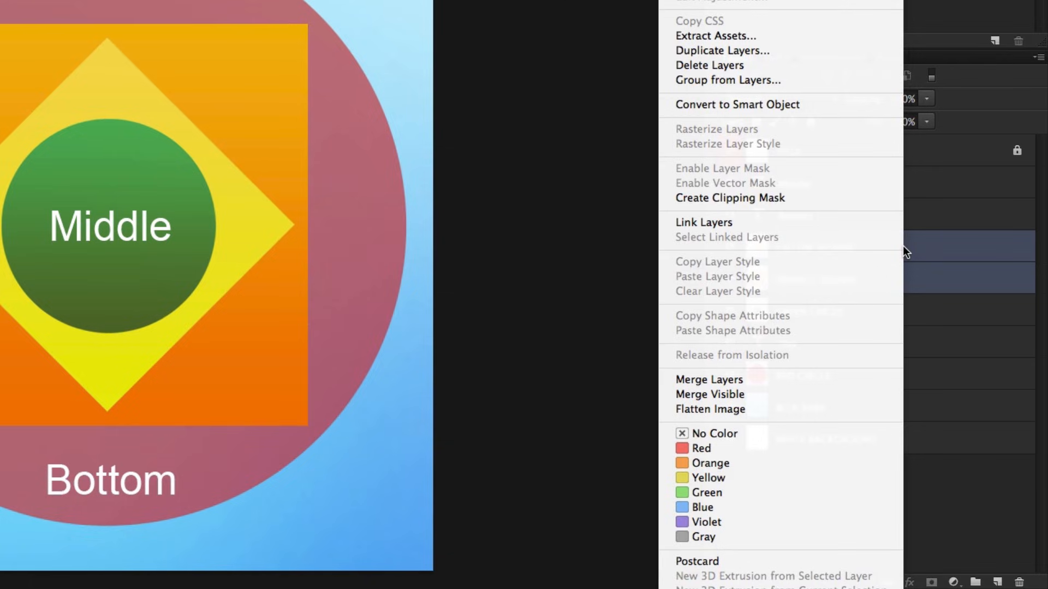
pyautogui.click(725, 225)
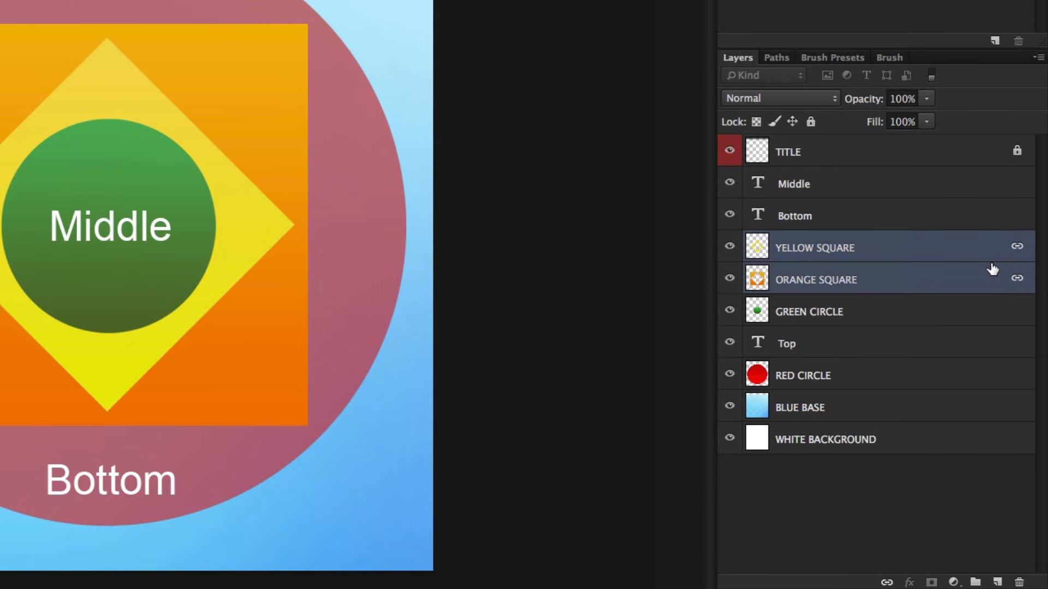
# Step: Select only the ORANGE SQUARE layer, move the linked squares slightly right and down on the canvas, and undo the move
pyautogui.click(903, 317)
pyautogui.click(912, 375)
pyautogui.click(881, 287)
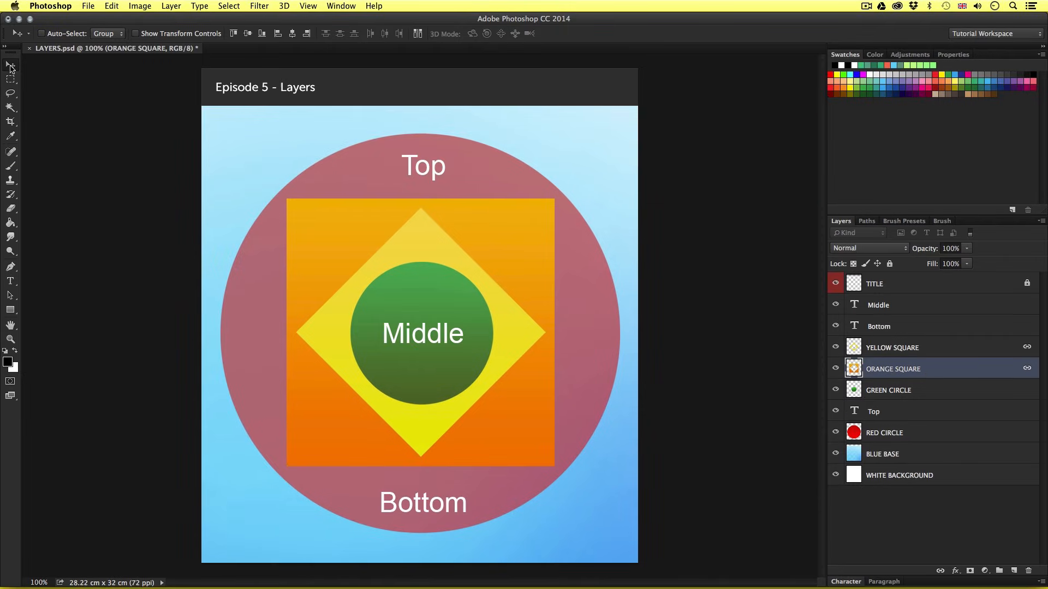
pyautogui.moveTo(498, 268); pyautogui.dragTo(543, 285)
pyautogui.press('super+z')
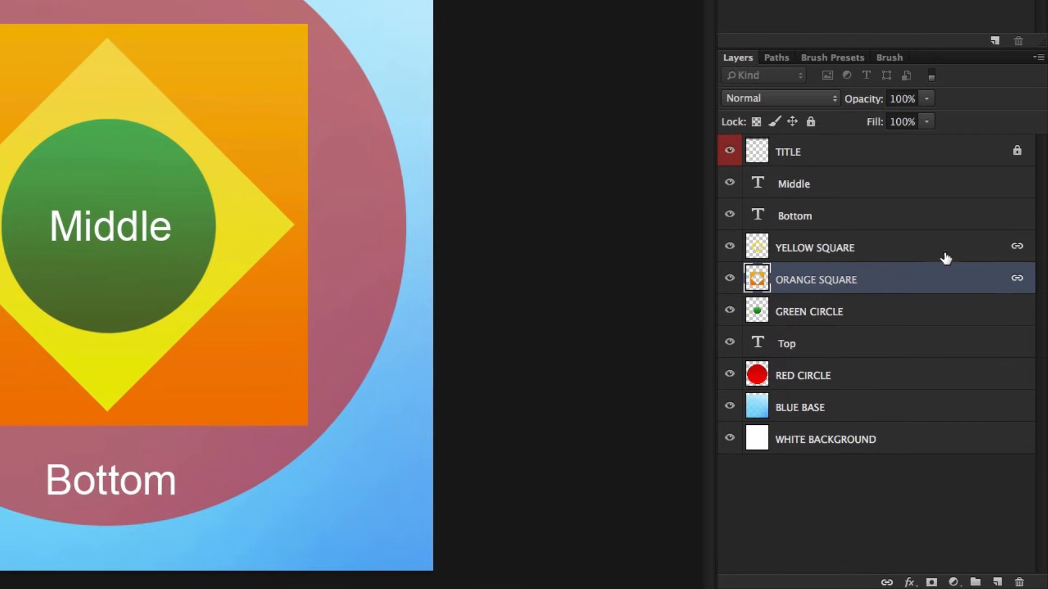
# Step: Unlink the YELLOW SQUARE layer from the ORANGE SQUARE layer
pyautogui.click(965, 345)
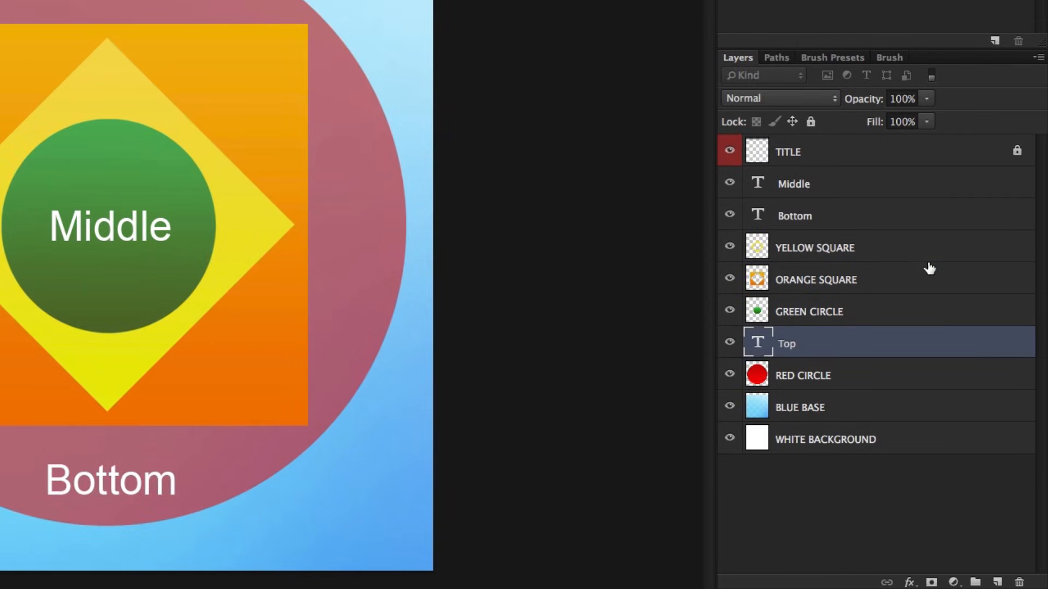
pyautogui.click(929, 259)
pyautogui.rightClick(1013, 247)
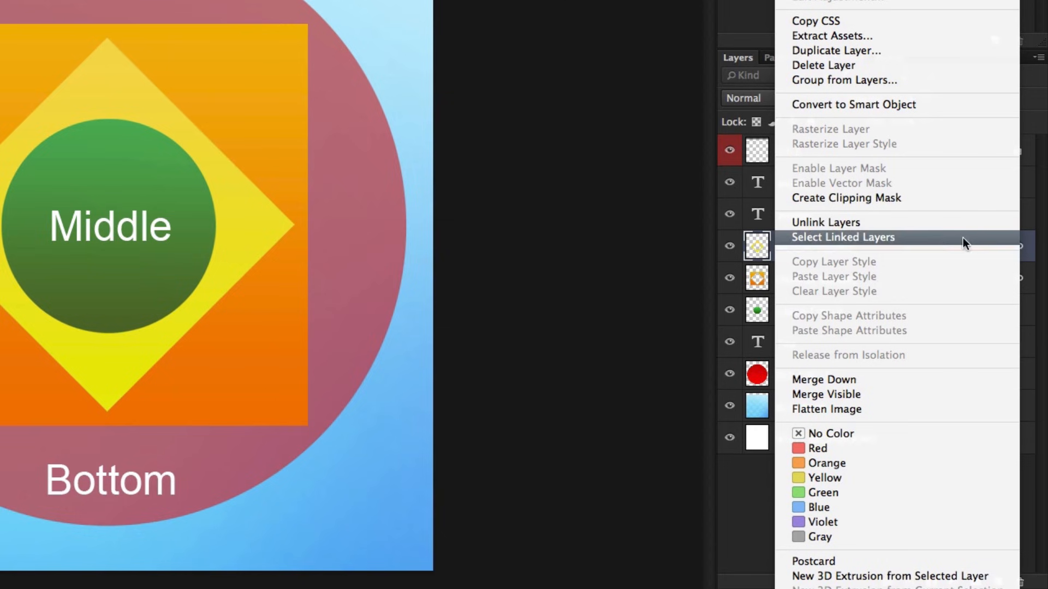
pyautogui.click(825, 223)
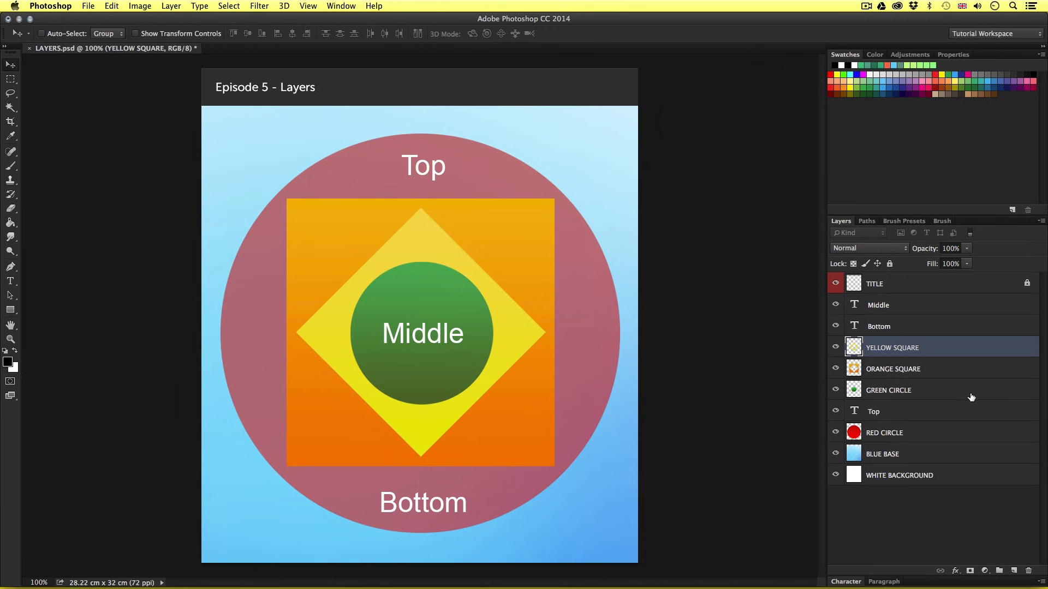
# Step: Deselect all layers and look up the New Group command among the Layers panel's options without running it
pyautogui.click(896, 521)
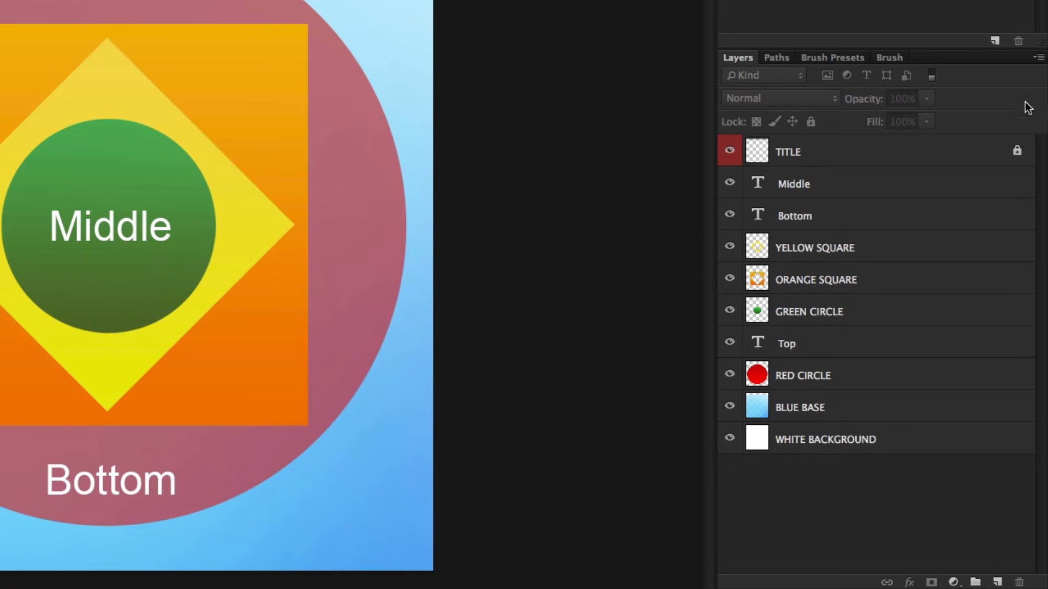
pyautogui.click(1039, 57)
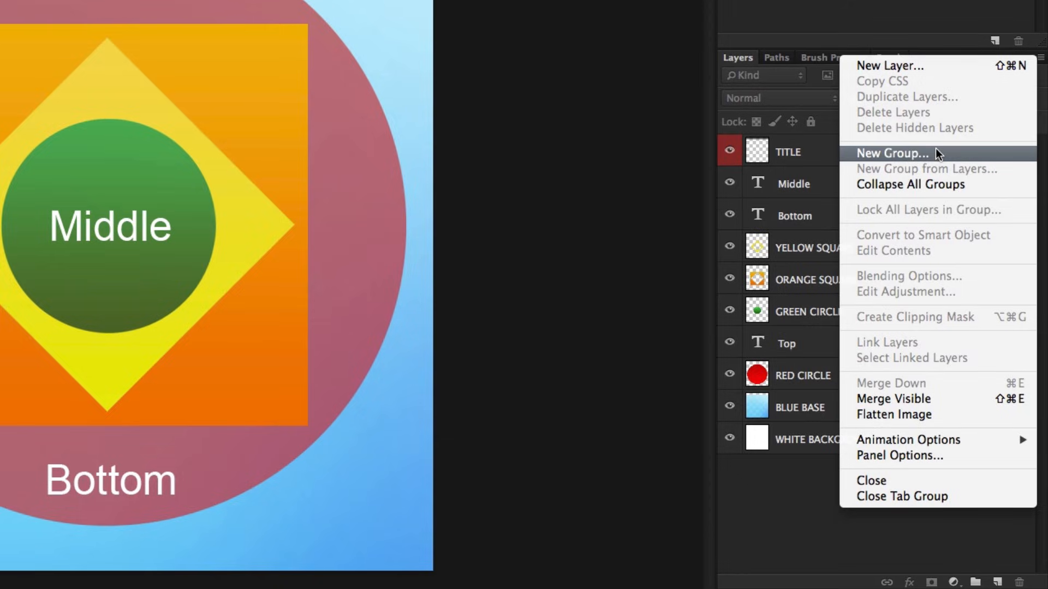
pyautogui.click(771, 516)
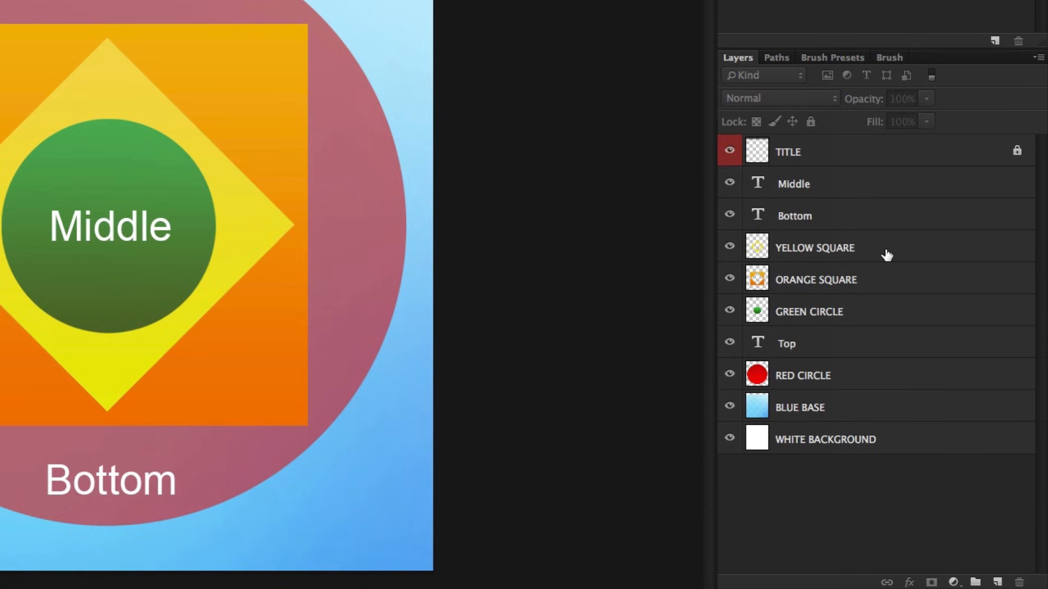
# Step: Create a new group directly above the ORANGE SQUARE layer, collapse it and name it SHAPES
pyautogui.click(869, 280)
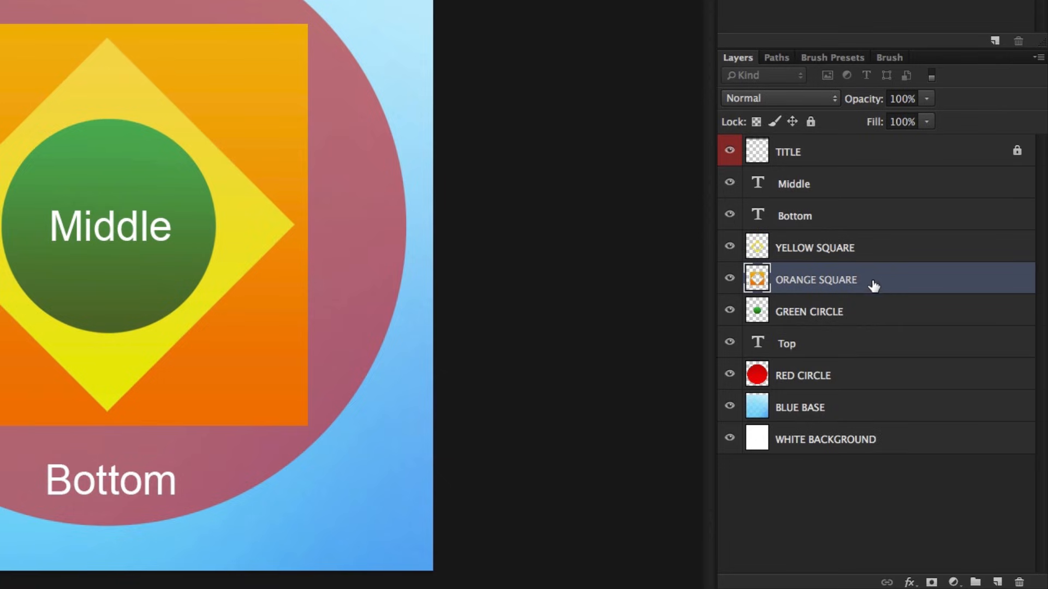
pyautogui.click(975, 583)
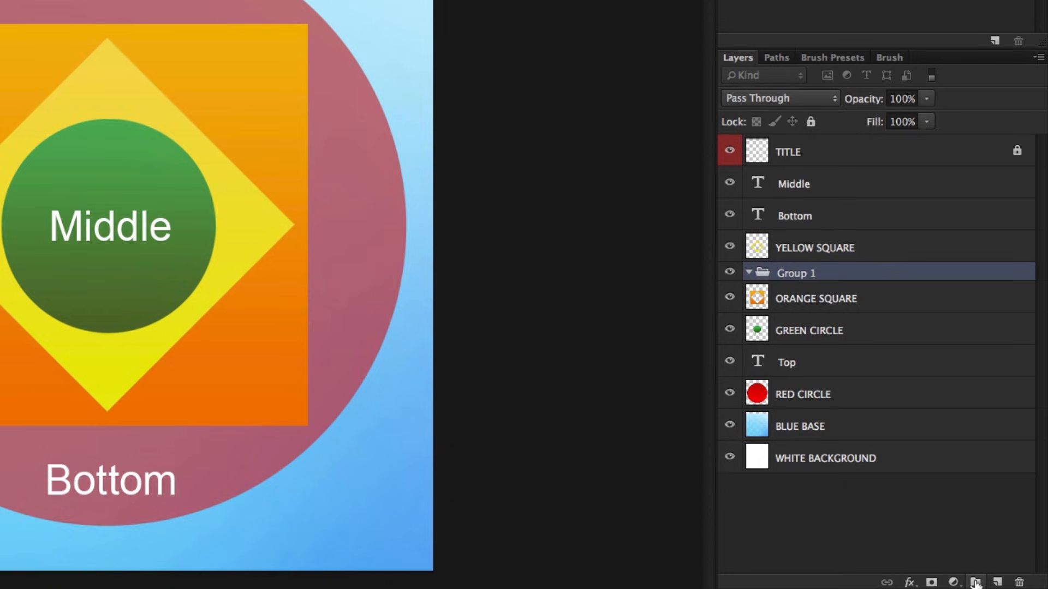
pyautogui.click(748, 274)
pyautogui.doubleClick(797, 276)
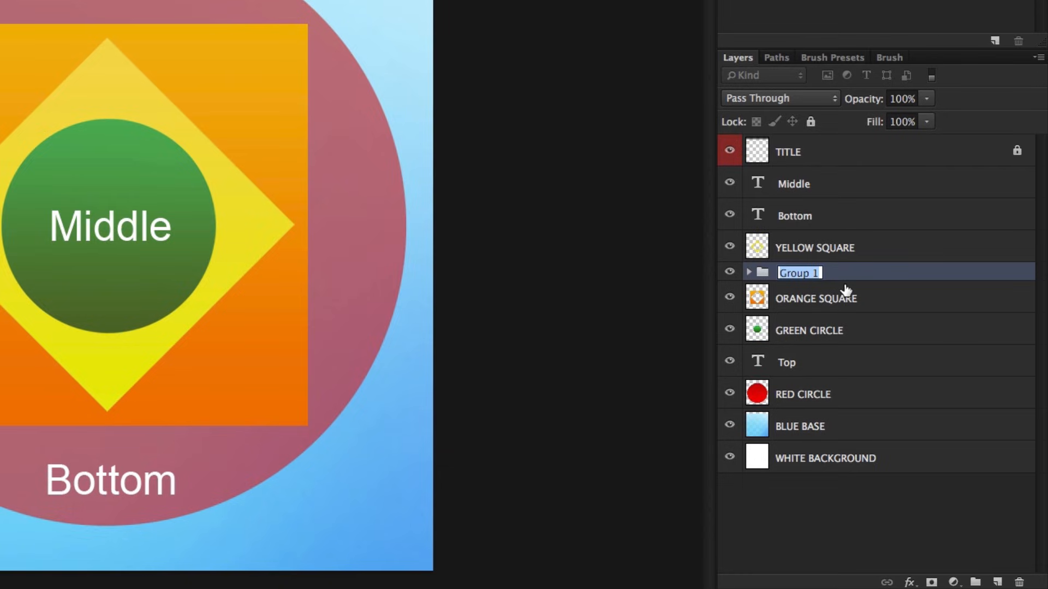
pyautogui.write('SHAPES')
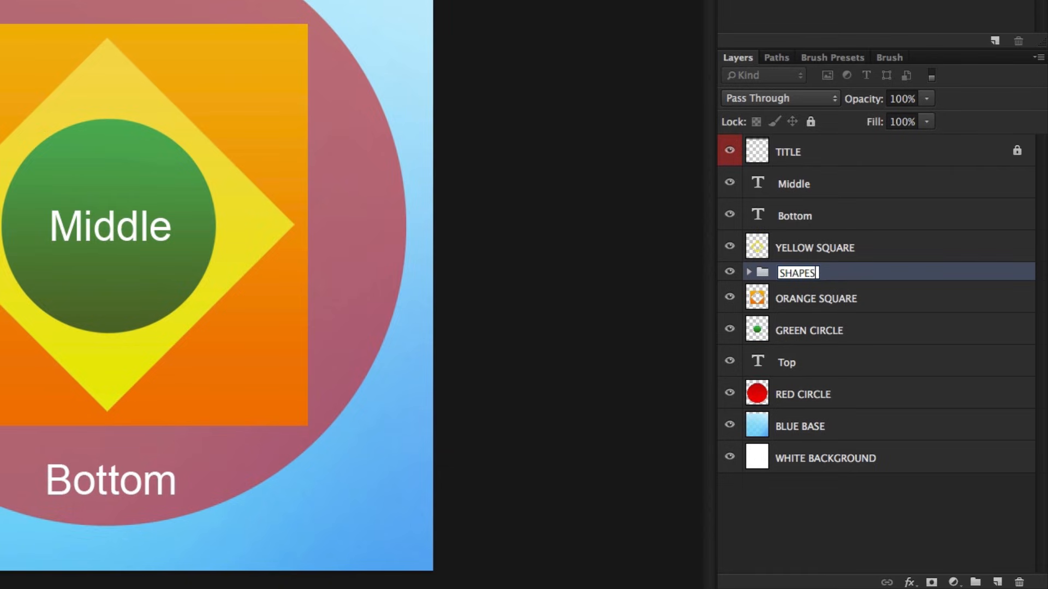
pyautogui.press('Return')
# Step: Move the ORANGE SQUARE, YELLOW SQUARE, RED CIRCLE and GREEN CIRCLE layers into the SHAPES group
pyautogui.click(854, 310)
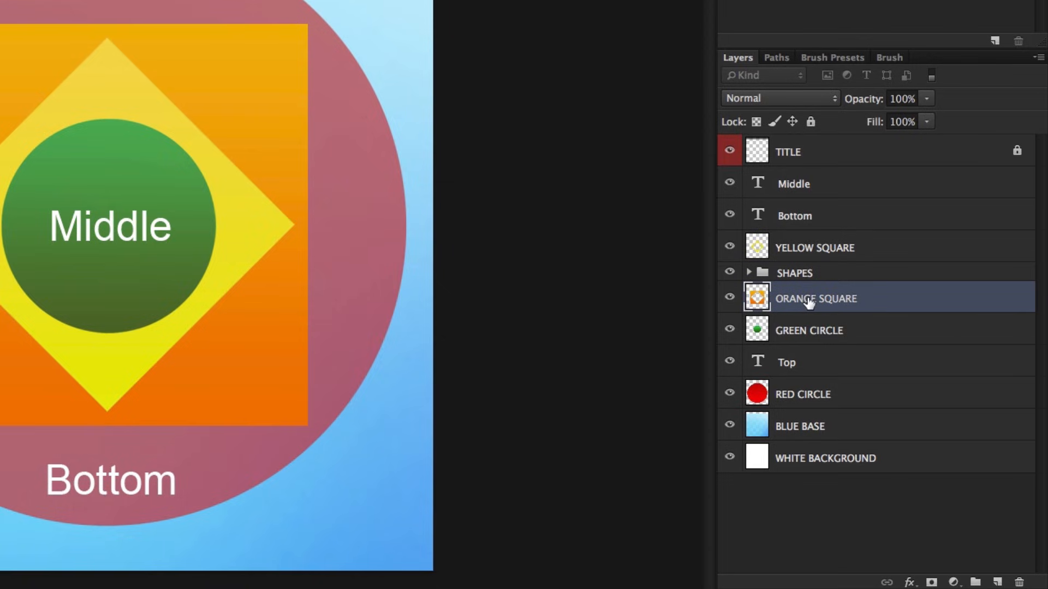
pyautogui.moveTo(786, 297); pyautogui.dragTo(797, 274)
pyautogui.click(789, 247)
pyautogui.click(800, 329)
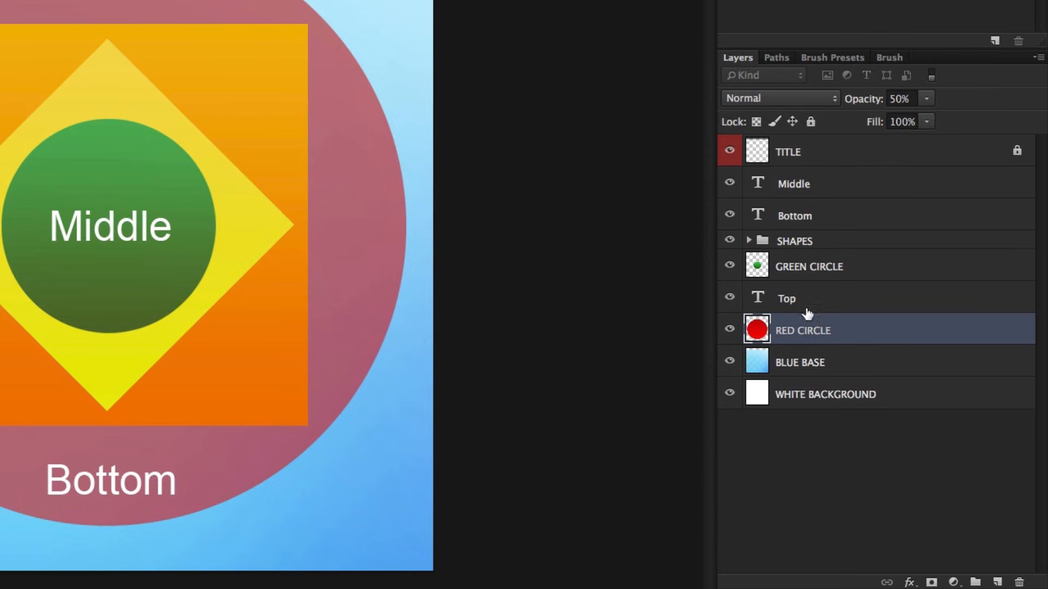
pyautogui.moveTo(791, 331); pyautogui.dragTo(793, 240)
pyautogui.click(788, 273)
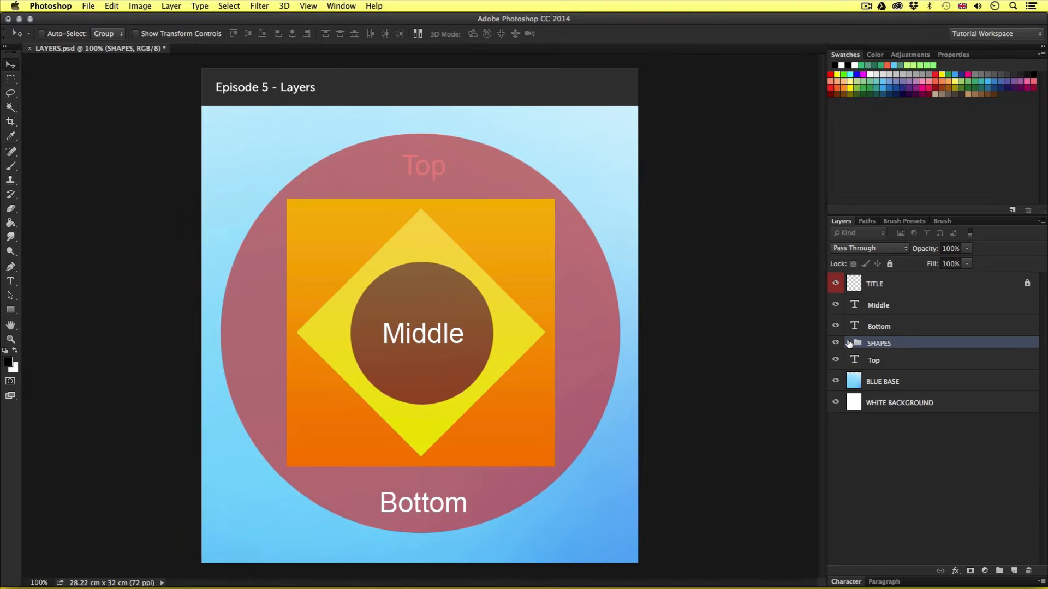
# Step: Expand the SHAPES group and reorder its layers from top to bottom as GREEN CIRCLE, YELLOW SQUARE, ORANGE SQUARE, RED CIRCLE
pyautogui.click(749, 240)
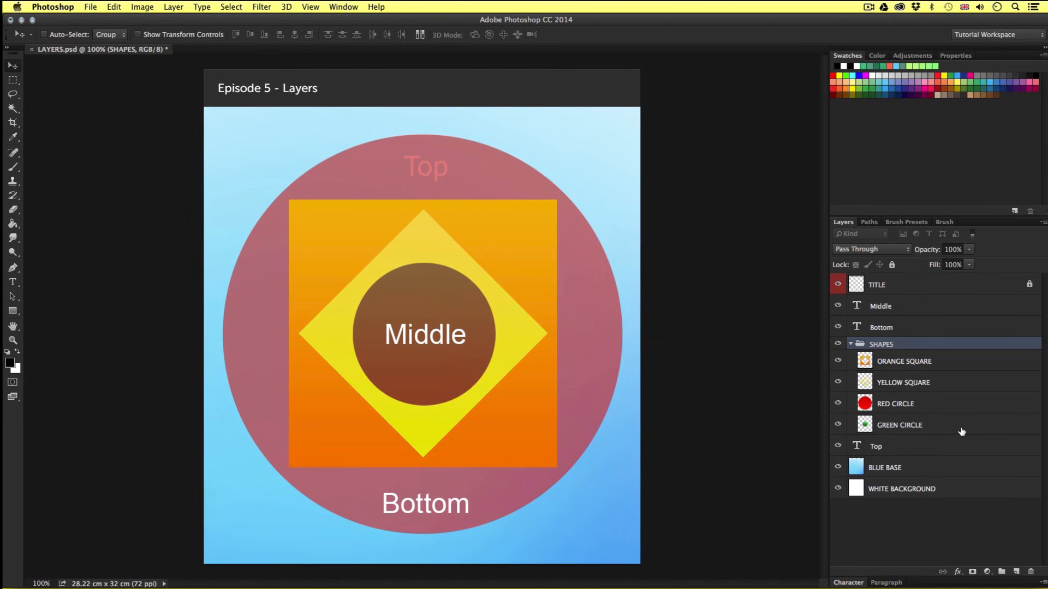
pyautogui.click(883, 361)
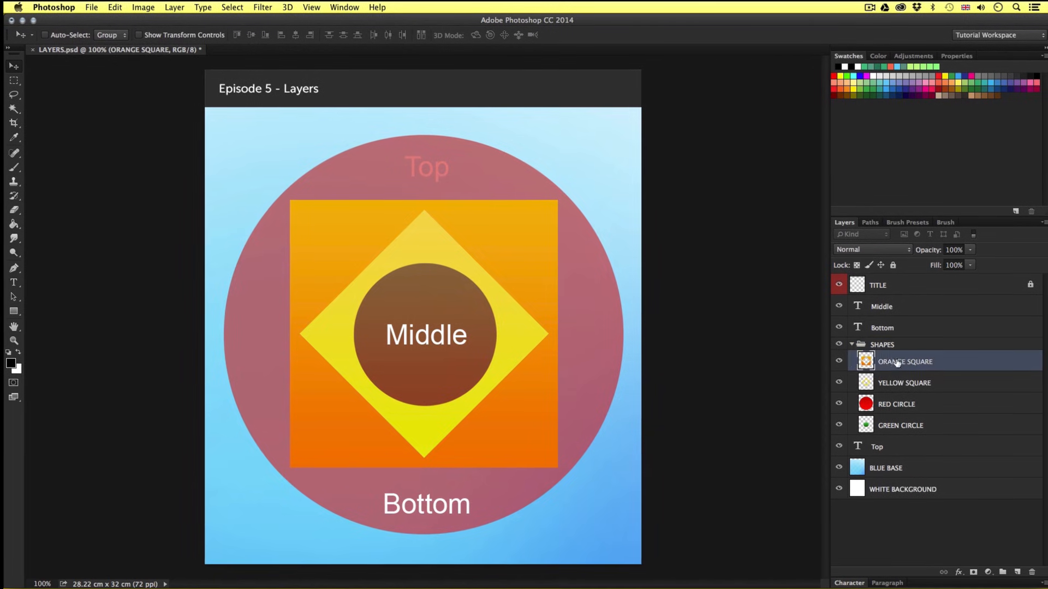
pyautogui.moveTo(884, 362); pyautogui.dragTo(884, 435)
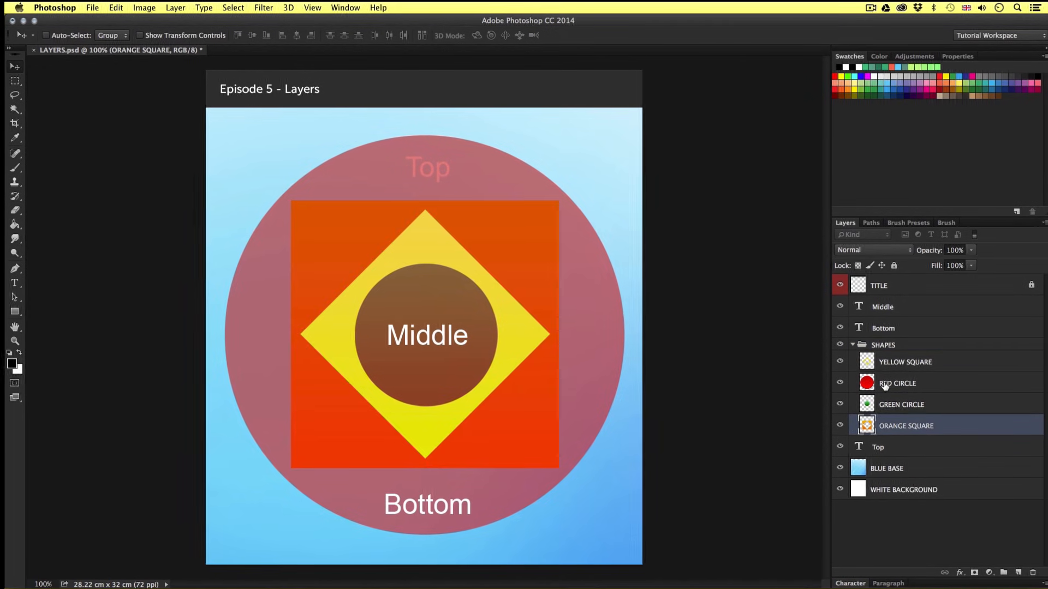
pyautogui.click(885, 382)
pyautogui.moveTo(885, 382); pyautogui.dragTo(886, 429)
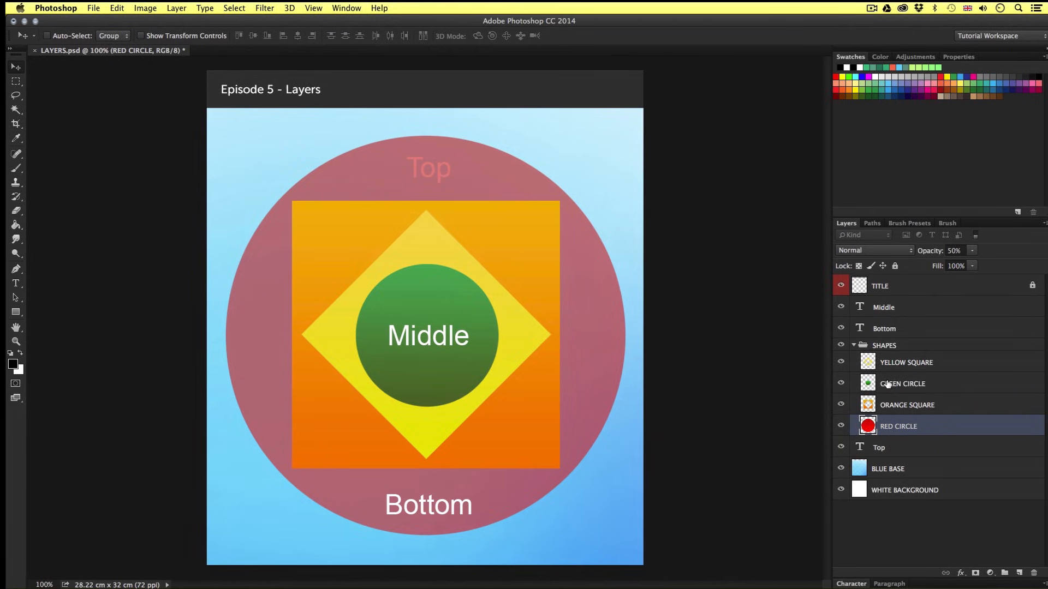
pyautogui.click(897, 383)
pyautogui.moveTo(898, 384); pyautogui.dragTo(903, 434)
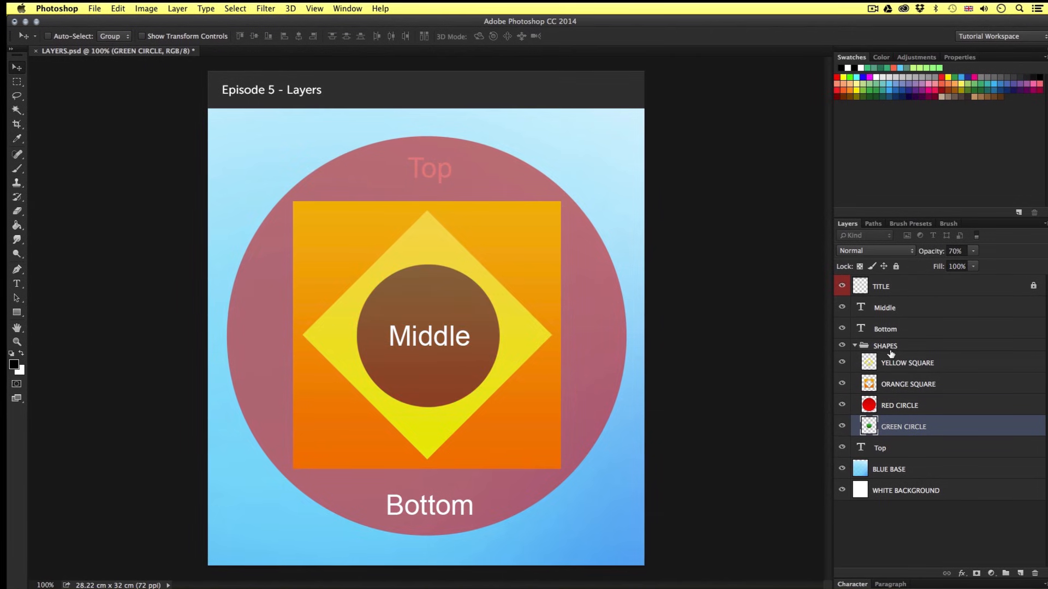
pyautogui.click(911, 402)
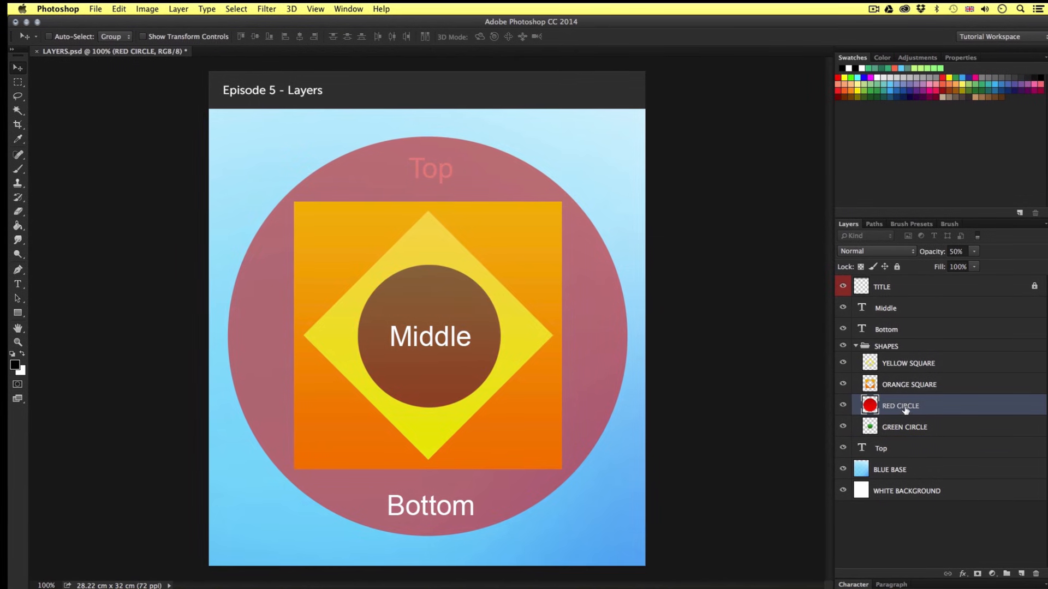
pyautogui.moveTo(911, 402); pyautogui.dragTo(952, 435)
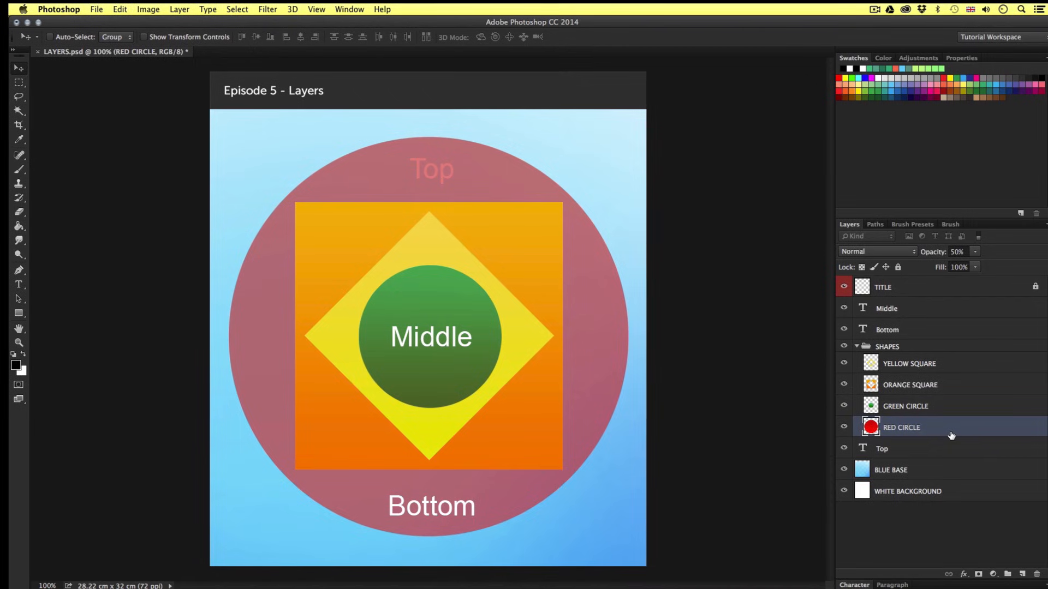
pyautogui.click(908, 405)
pyautogui.moveTo(907, 404); pyautogui.dragTo(897, 359)
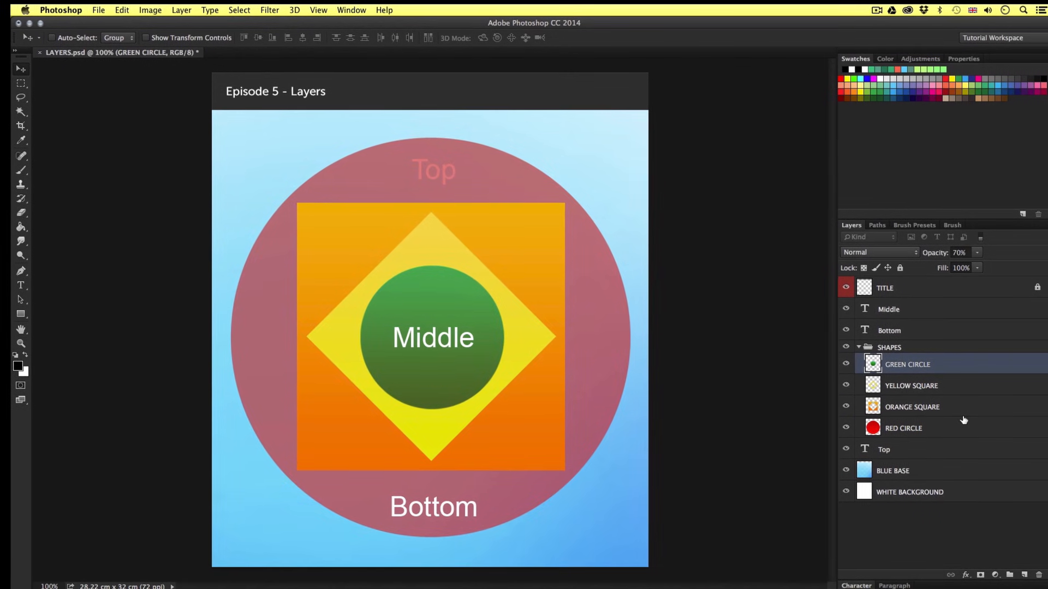
# Step: Select the SHAPES group and toggle its visibility off and on several times, leaving it shown
pyautogui.click(932, 348)
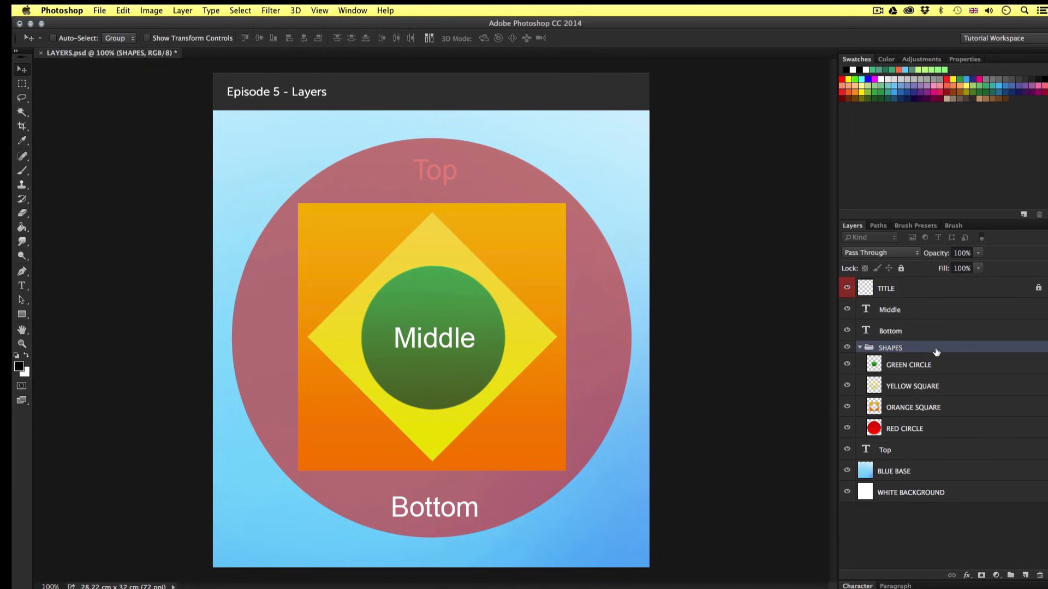
pyautogui.click(849, 349)
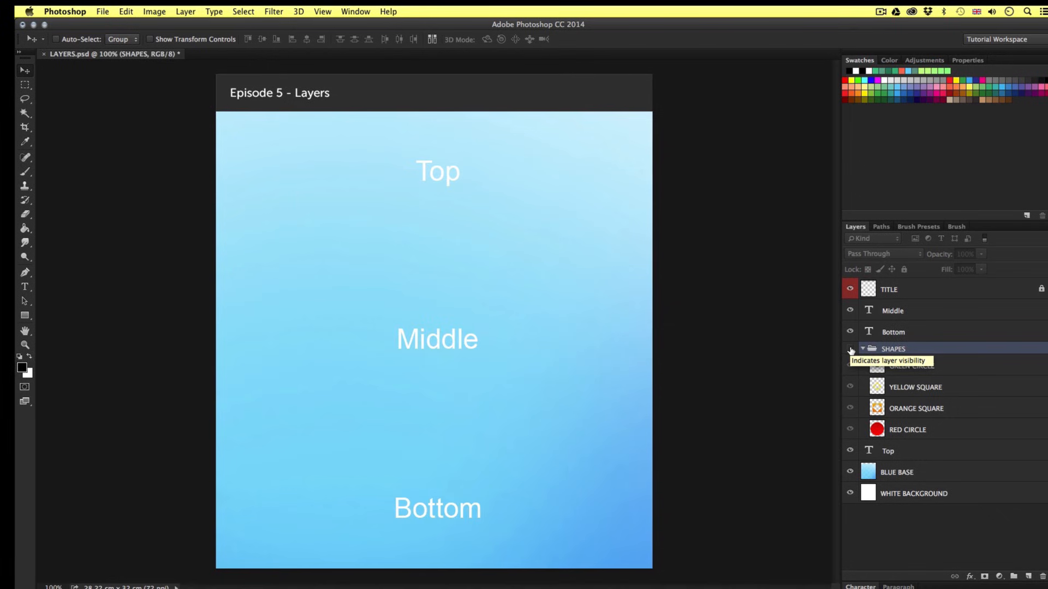
pyautogui.click(849, 349)
pyautogui.click(850, 350)
pyautogui.click(850, 350)
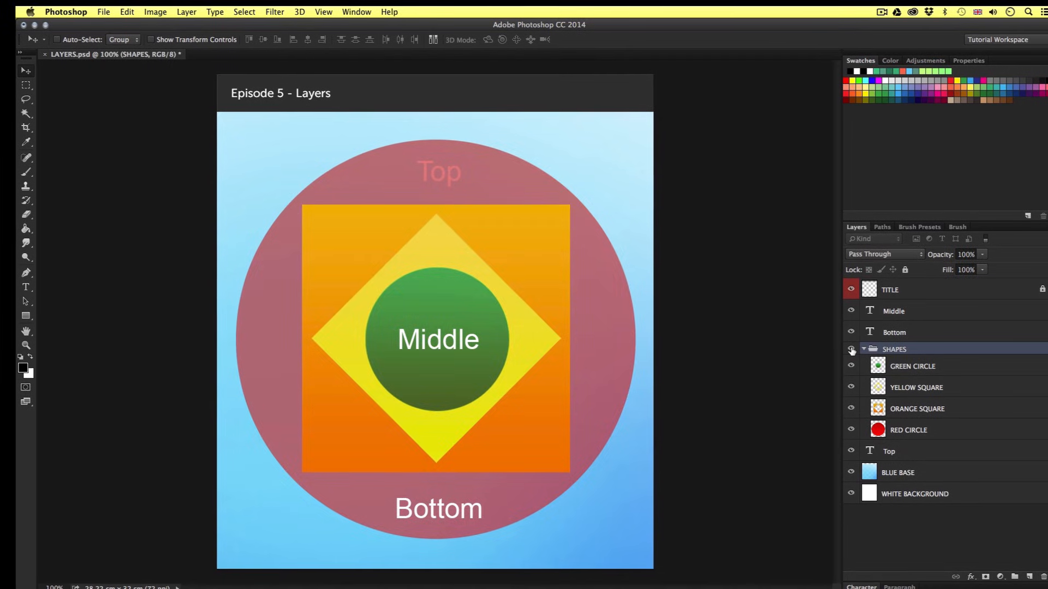
pyautogui.click(852, 350)
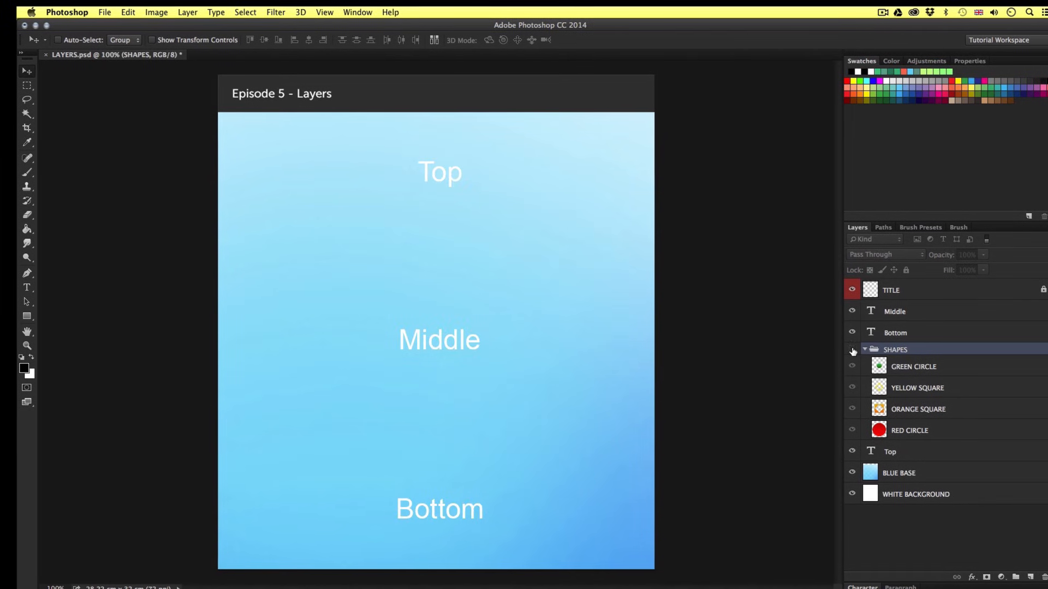
pyautogui.click(852, 349)
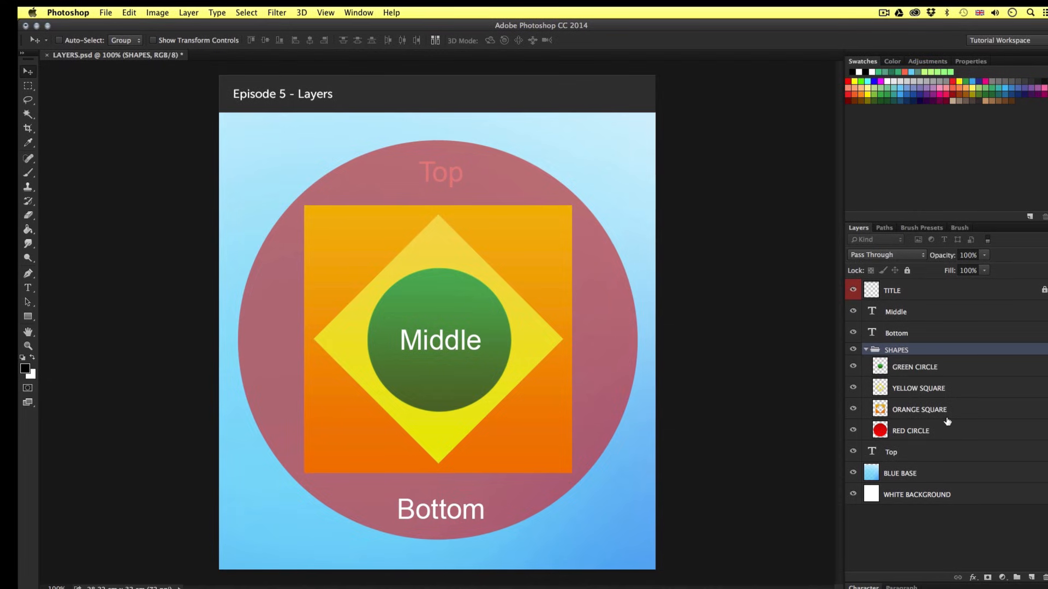